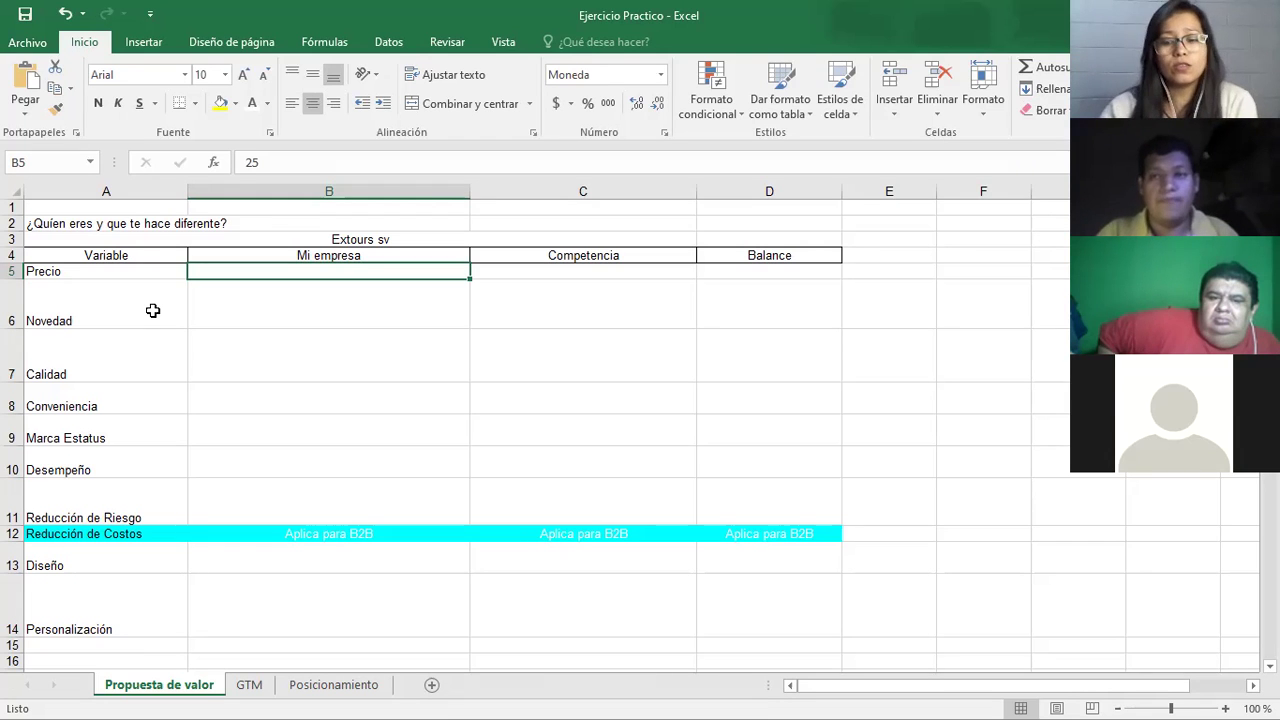
key("Up")
key("Up")
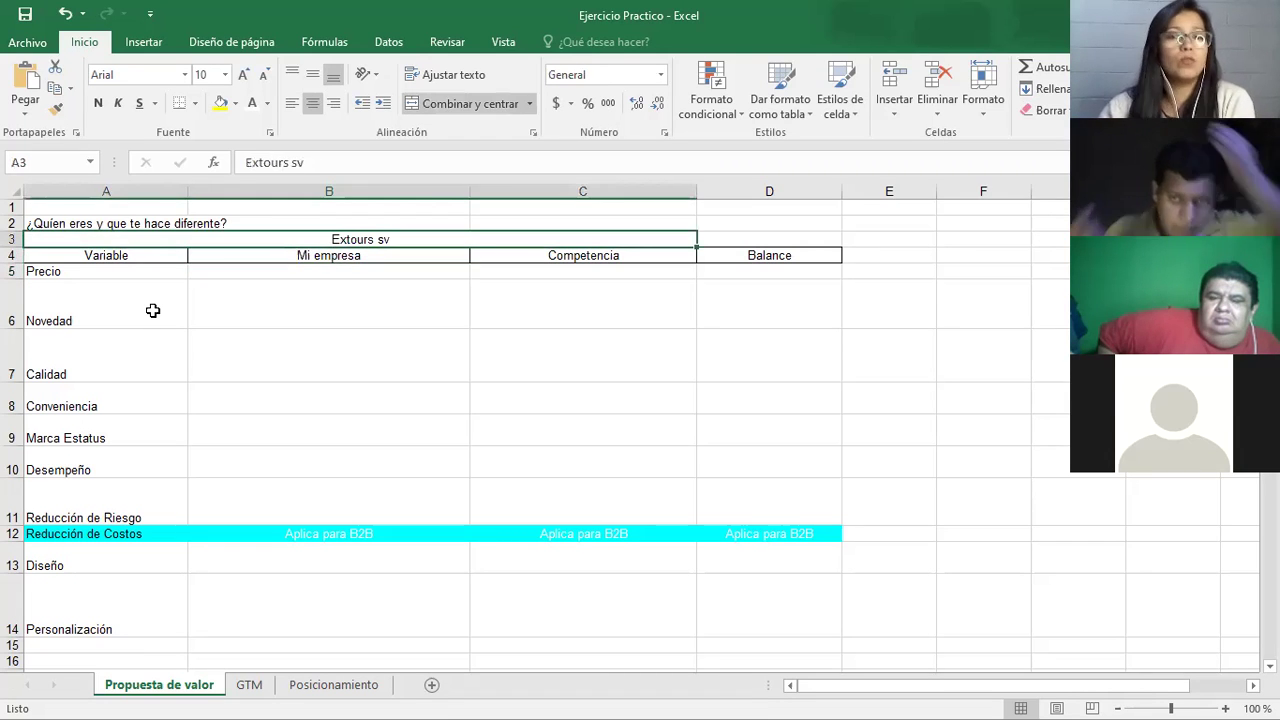
key("Down")
key("Up")
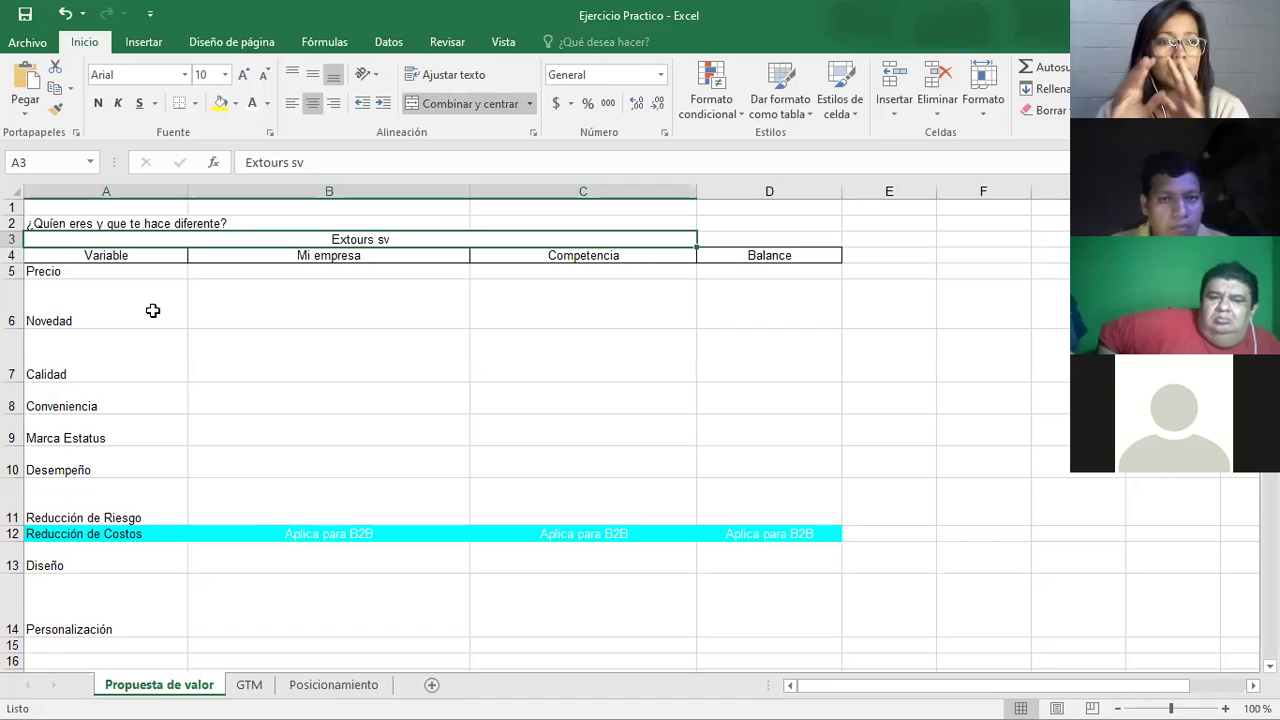
key("Down")
key("Right")
key("Down")
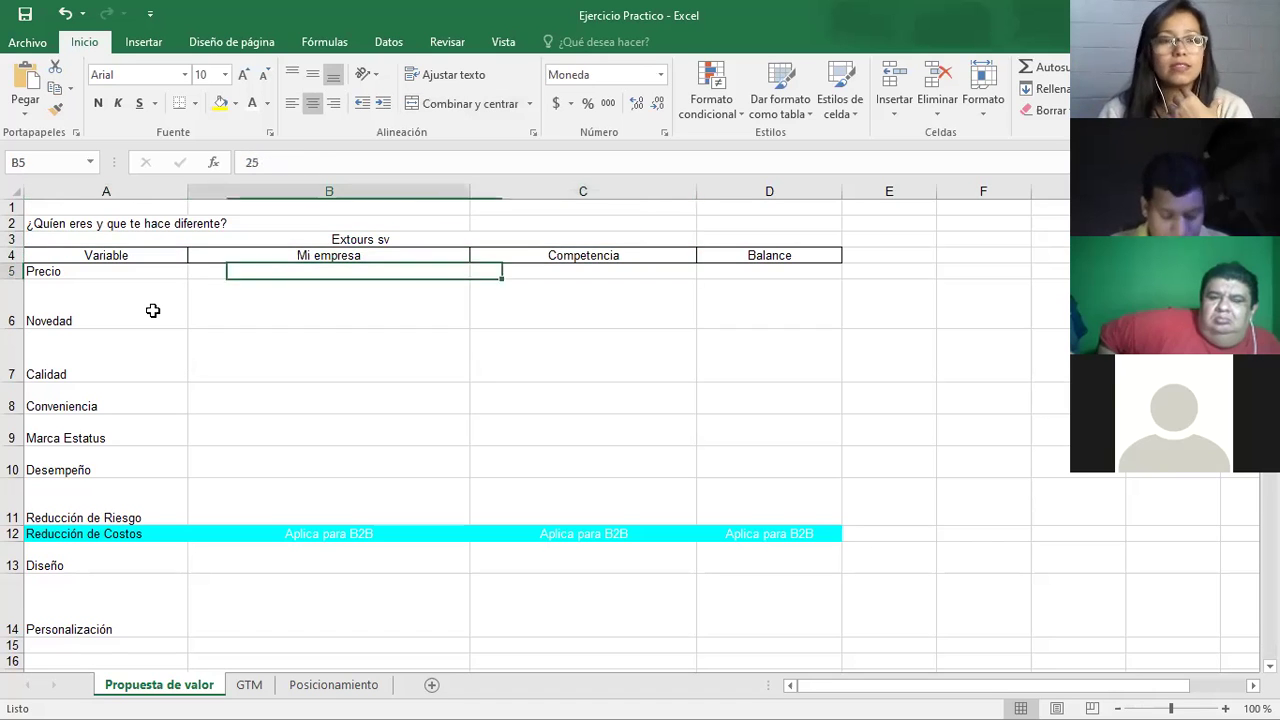
key("Left")
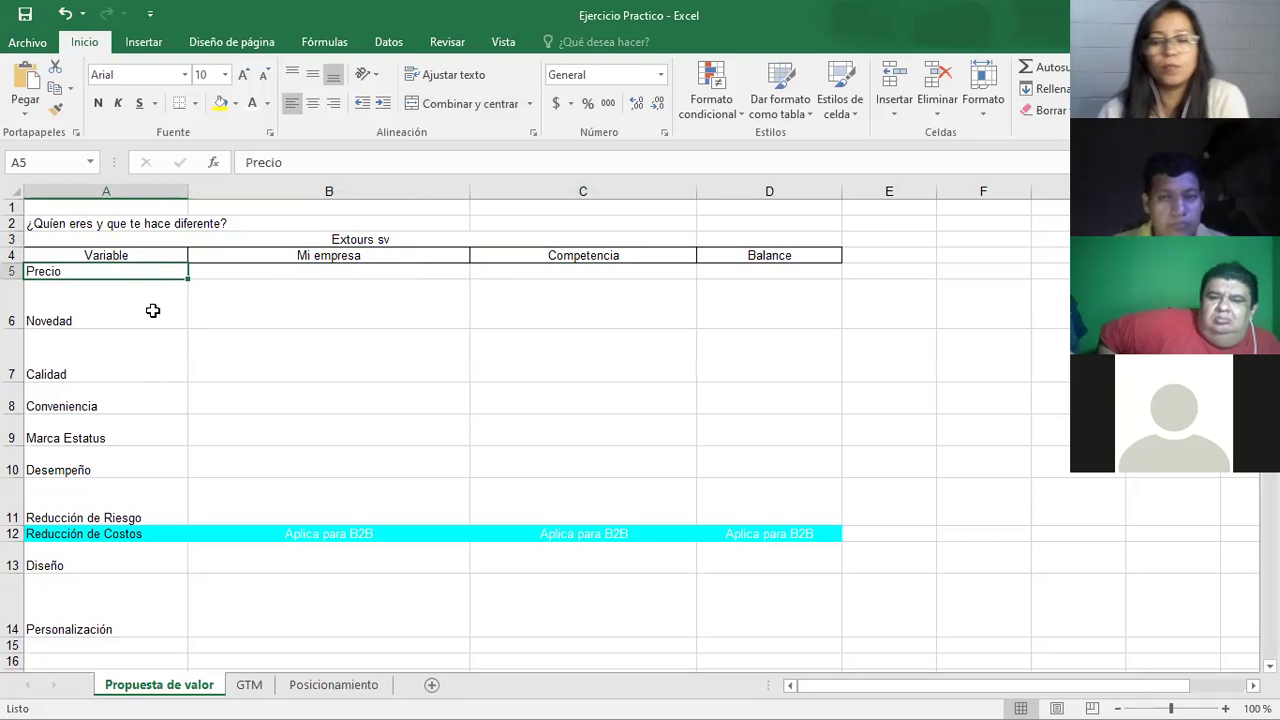
Set the font colour of the Precio values for Mi empresa and Competencia (B5 and C5) to Automático black
key("Right")
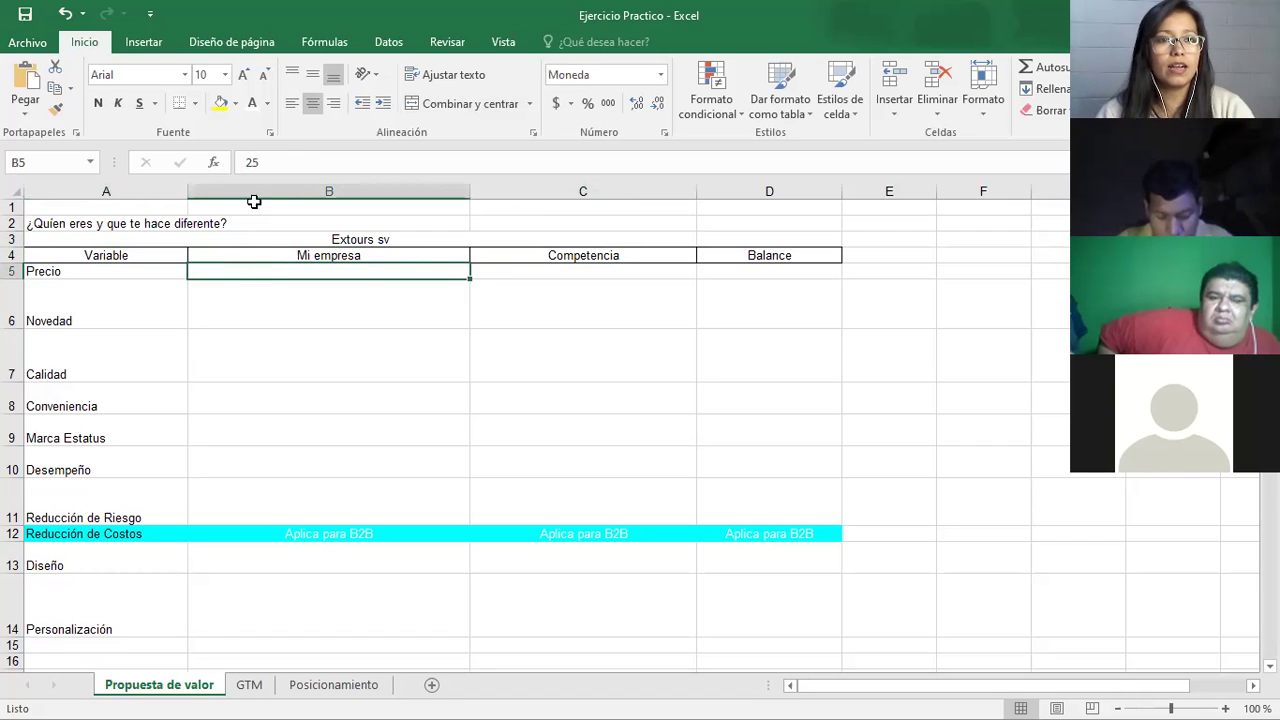
left_click(267, 106)
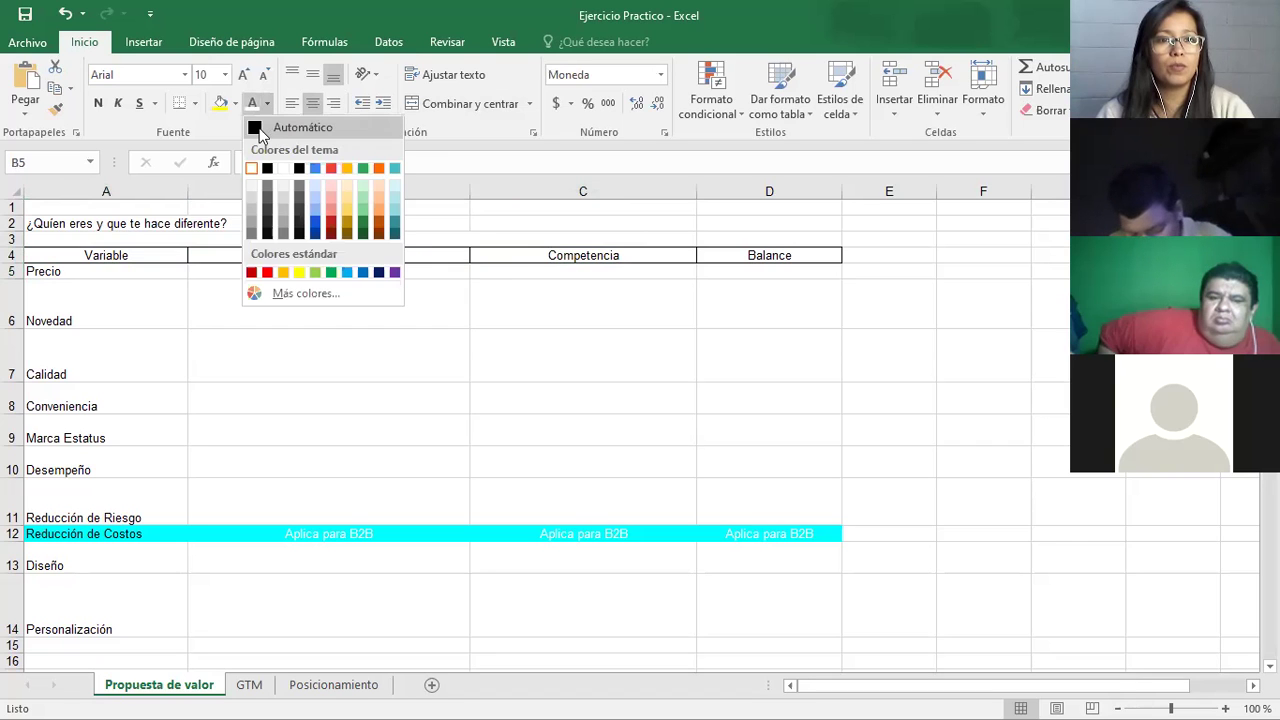
left_click(258, 131)
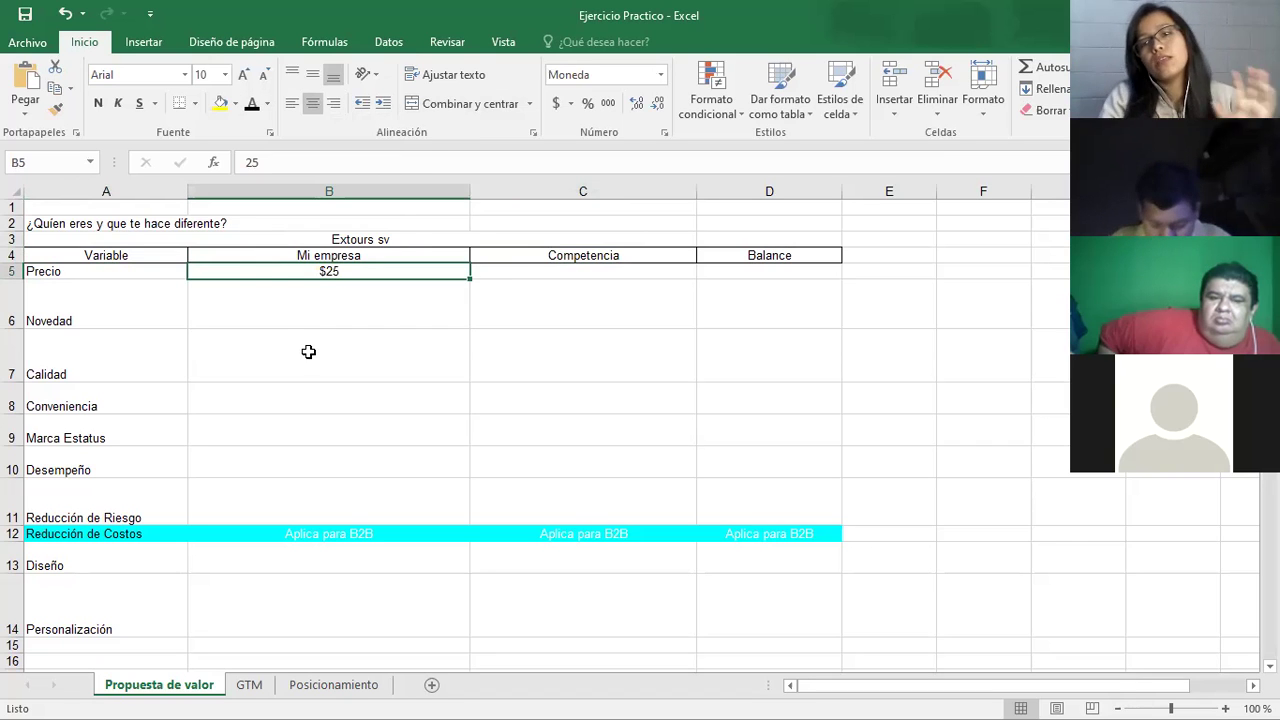
left_click(514, 271)
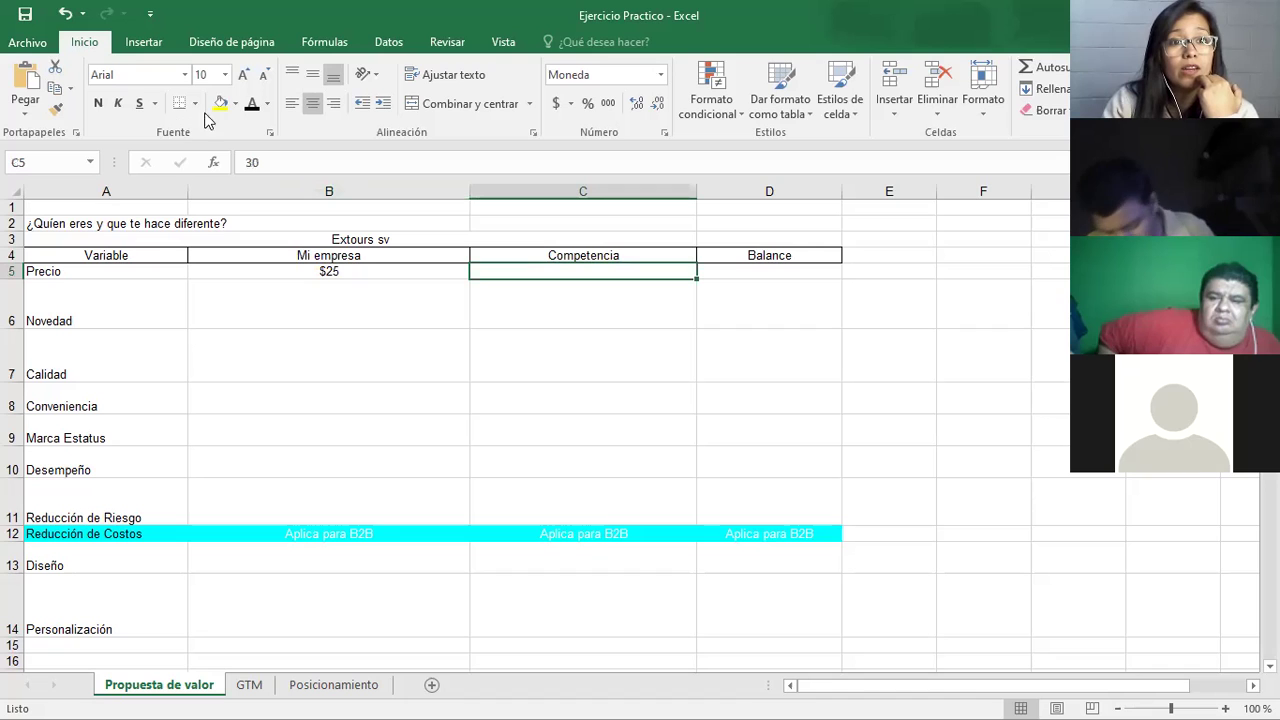
left_click(251, 106)
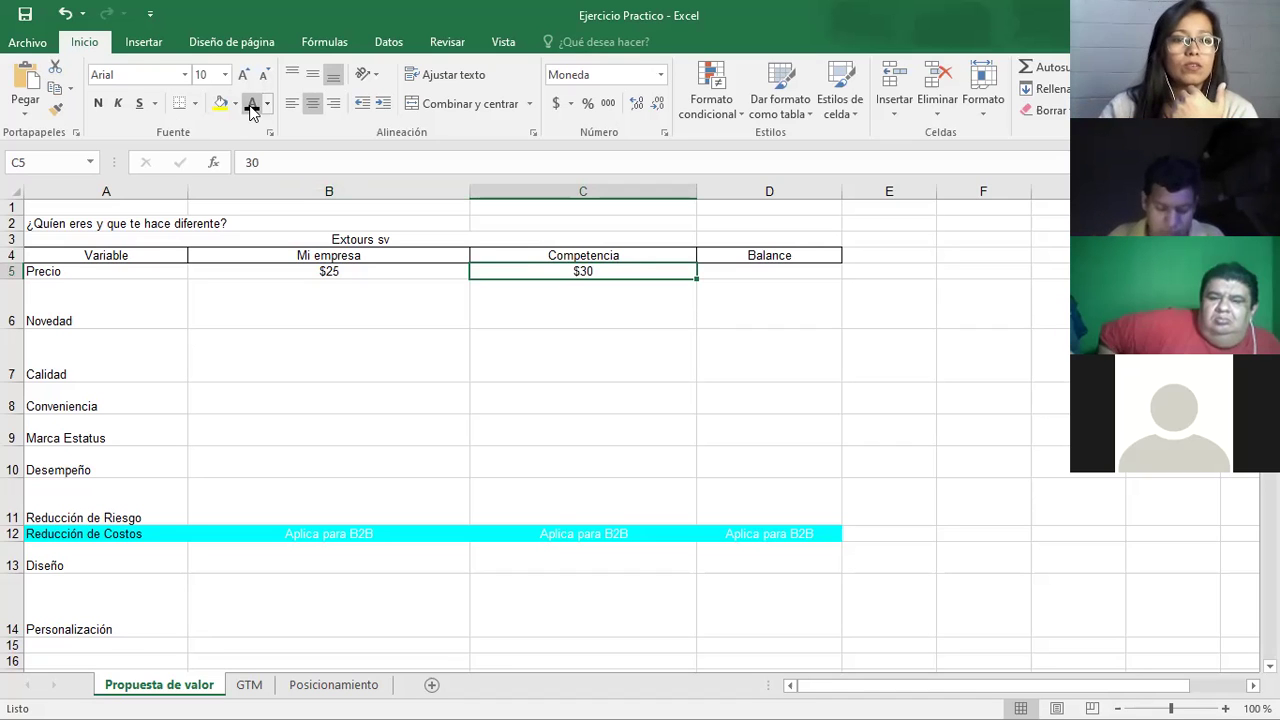
Apply the black font colour to the Novedad descriptions for Mi empresa and Competencia in B6 and C6
left_click(338, 306)
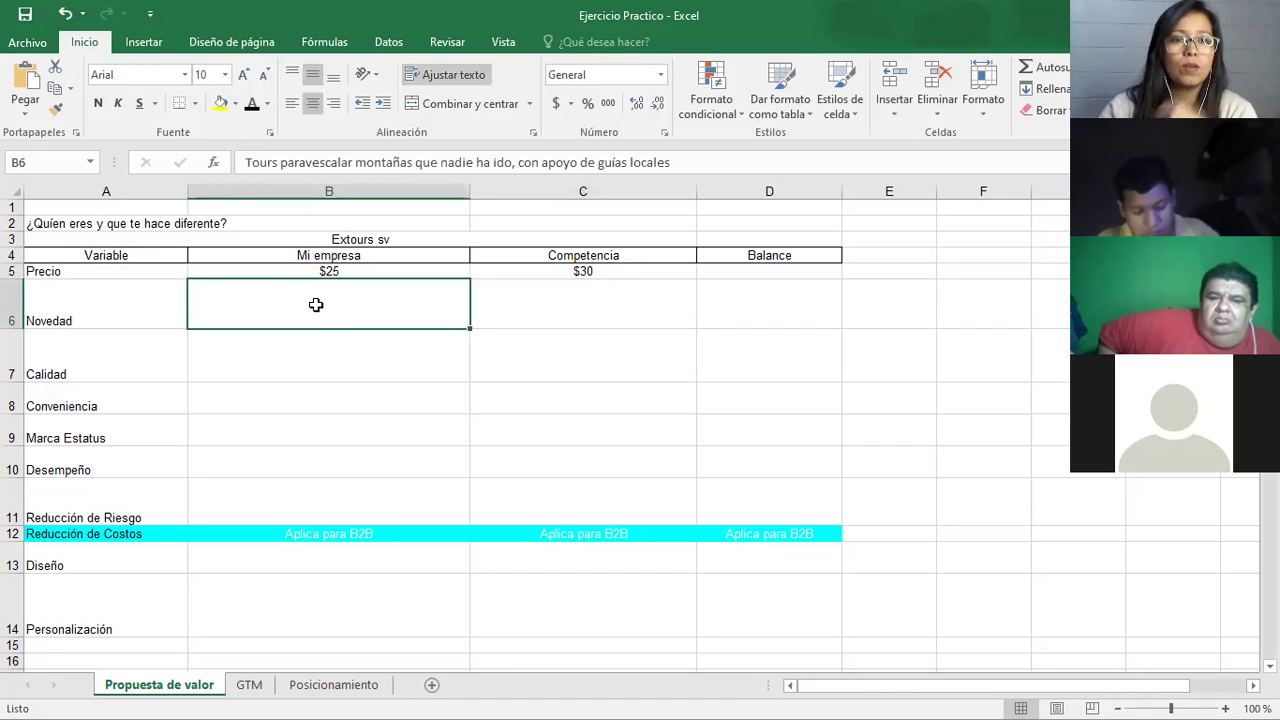
left_click(253, 106)
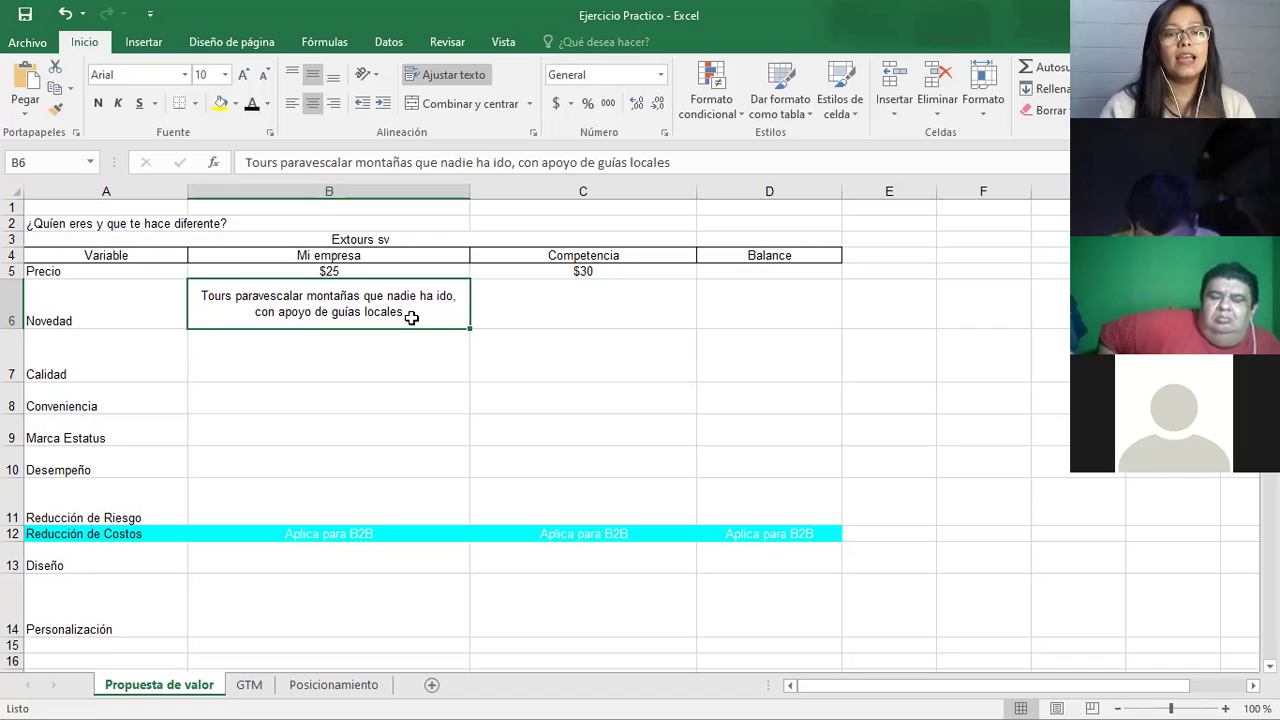
key("Left")
key("Right")
key("Right")
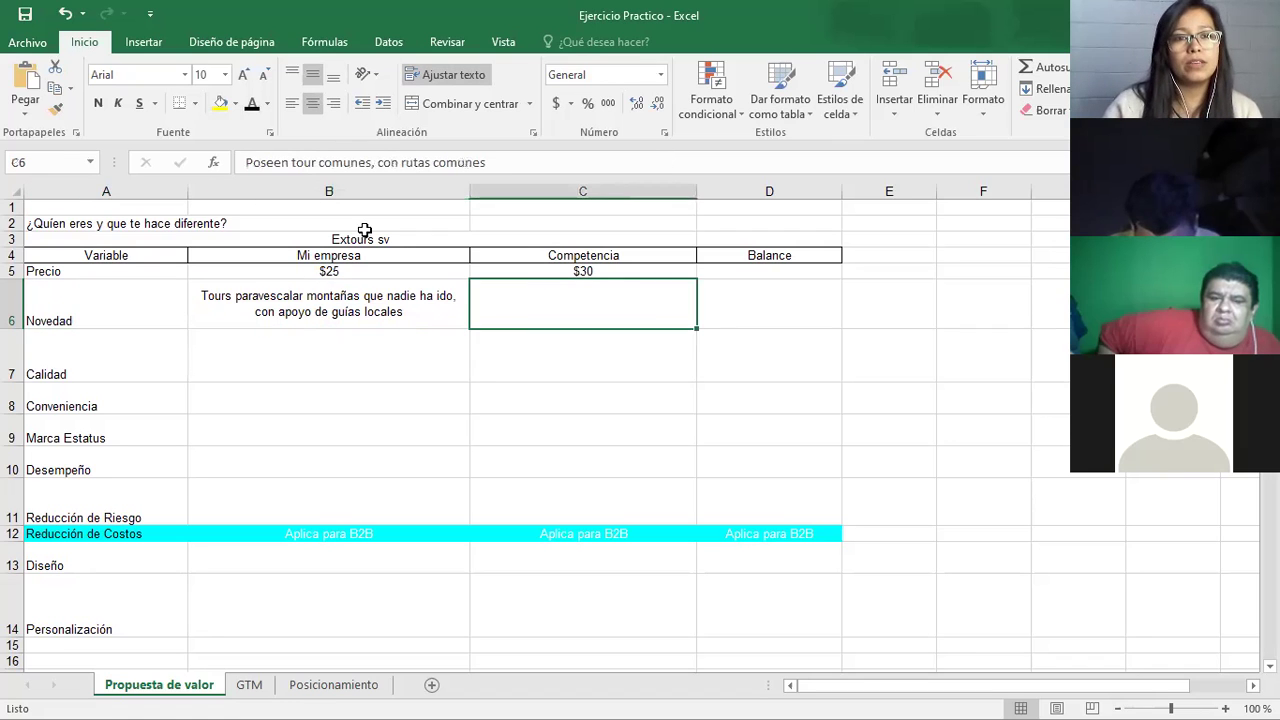
left_click(253, 106)
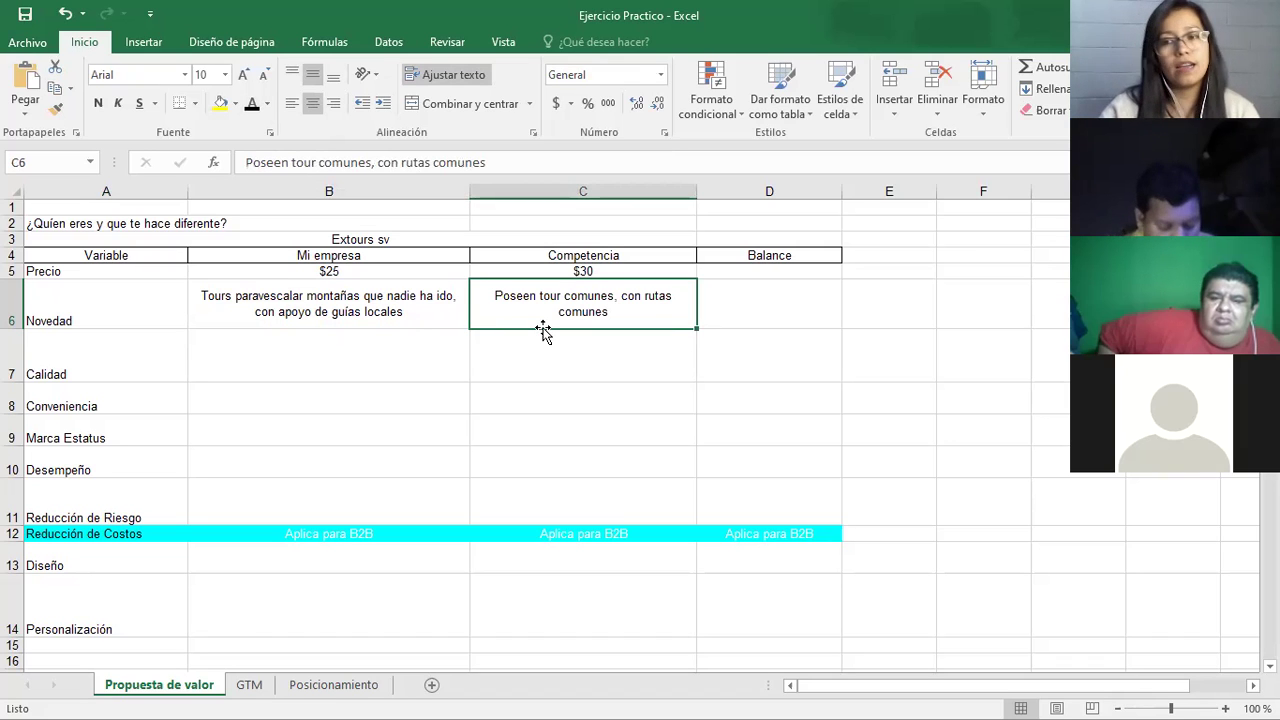
Apply the black font colour to the Balance entry of the Precio row in D5
left_click(563, 273)
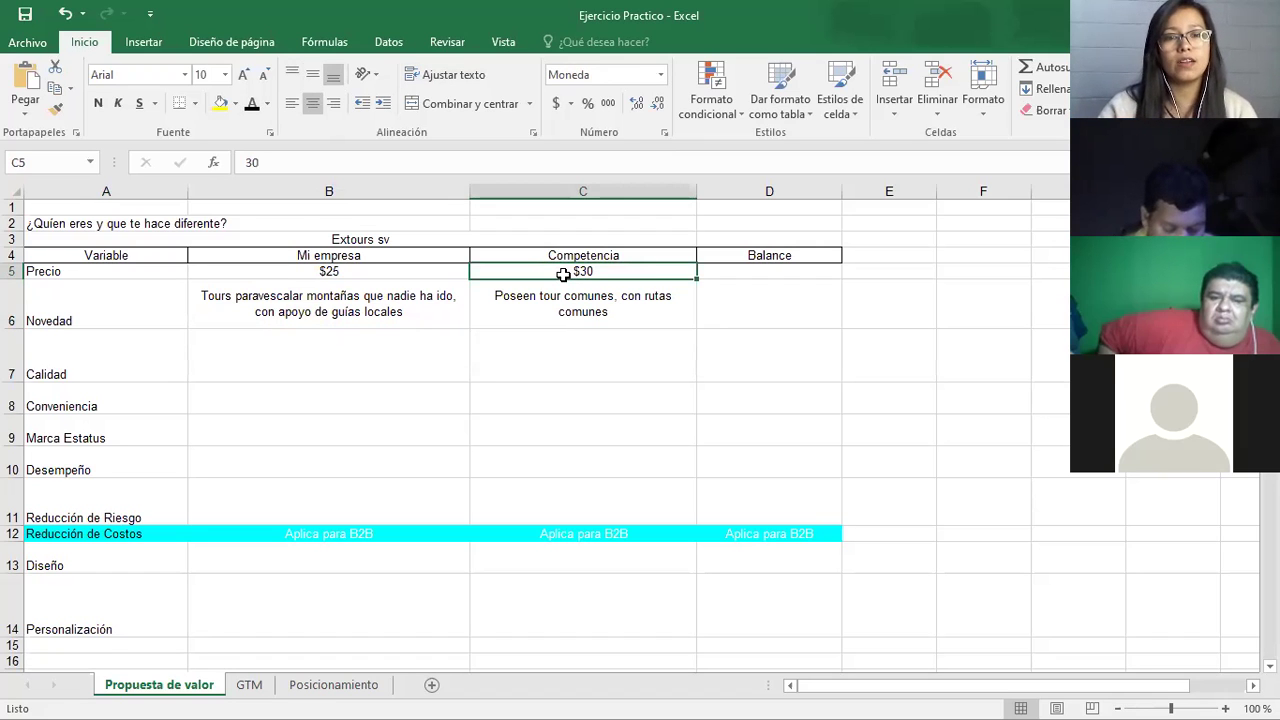
key("Right")
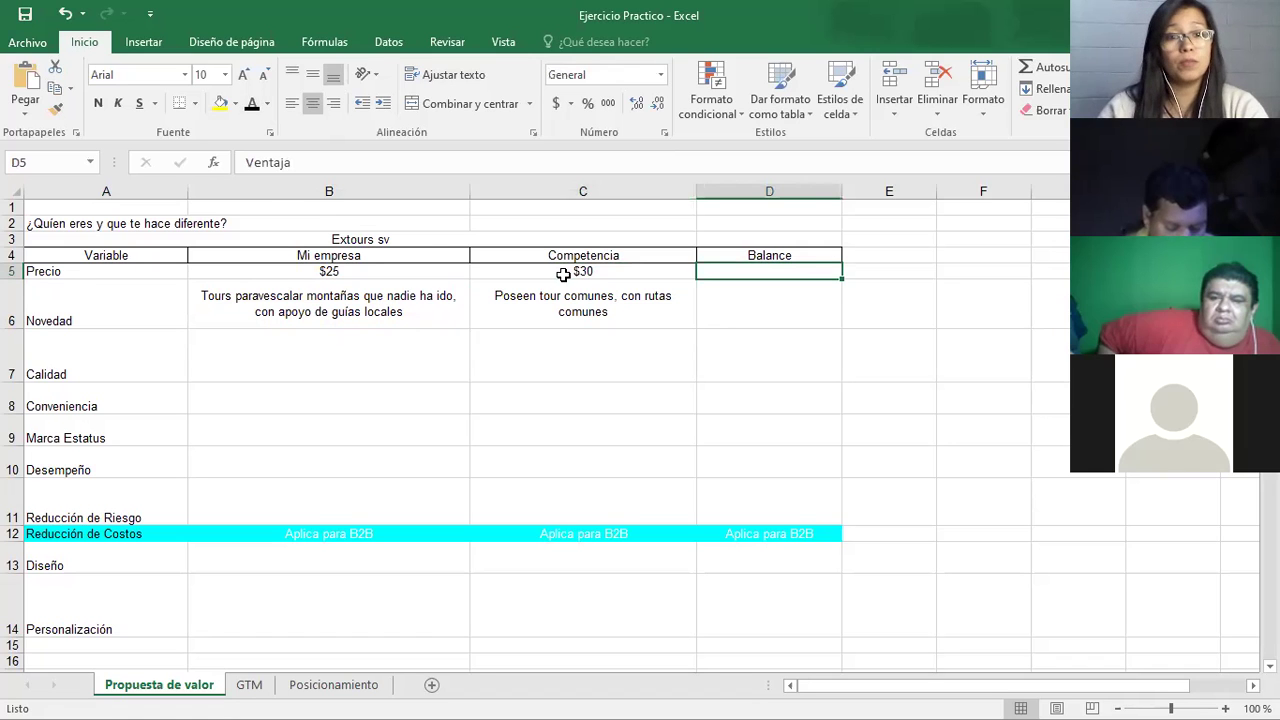
left_click(251, 106)
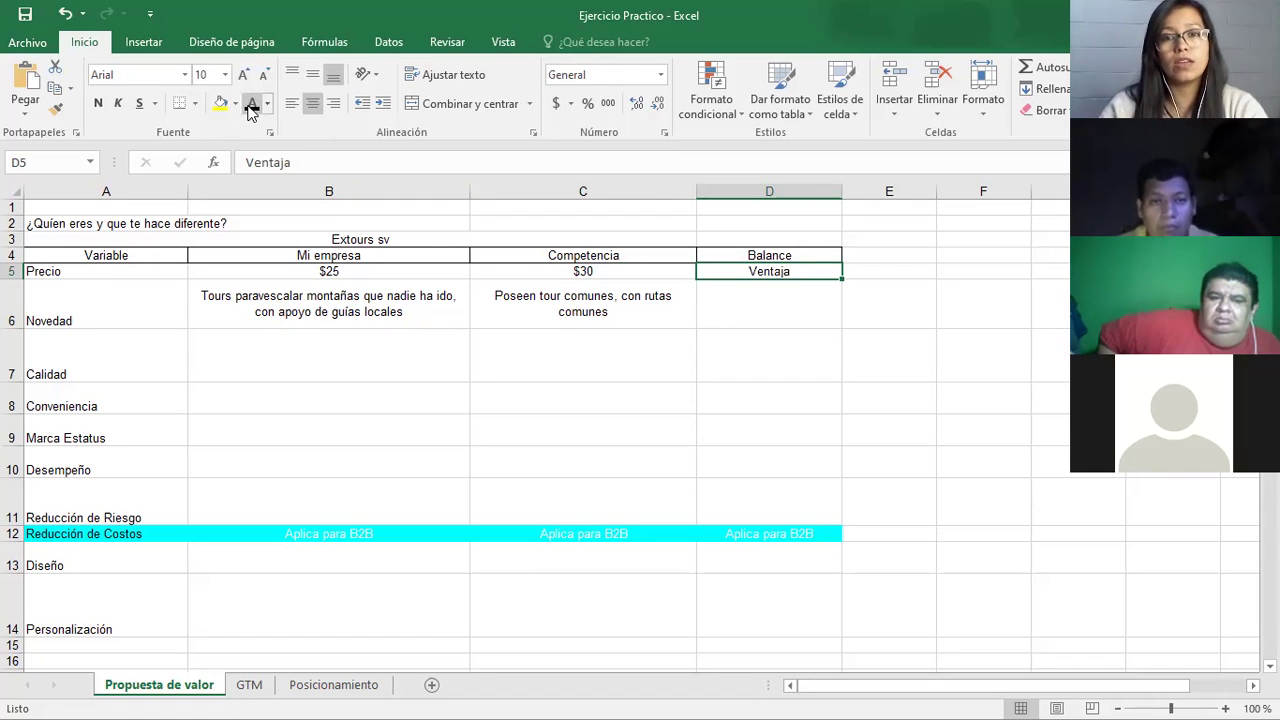
Apply the black font colour to the Balance entry of the Novedad row in D6
left_click(342, 272)
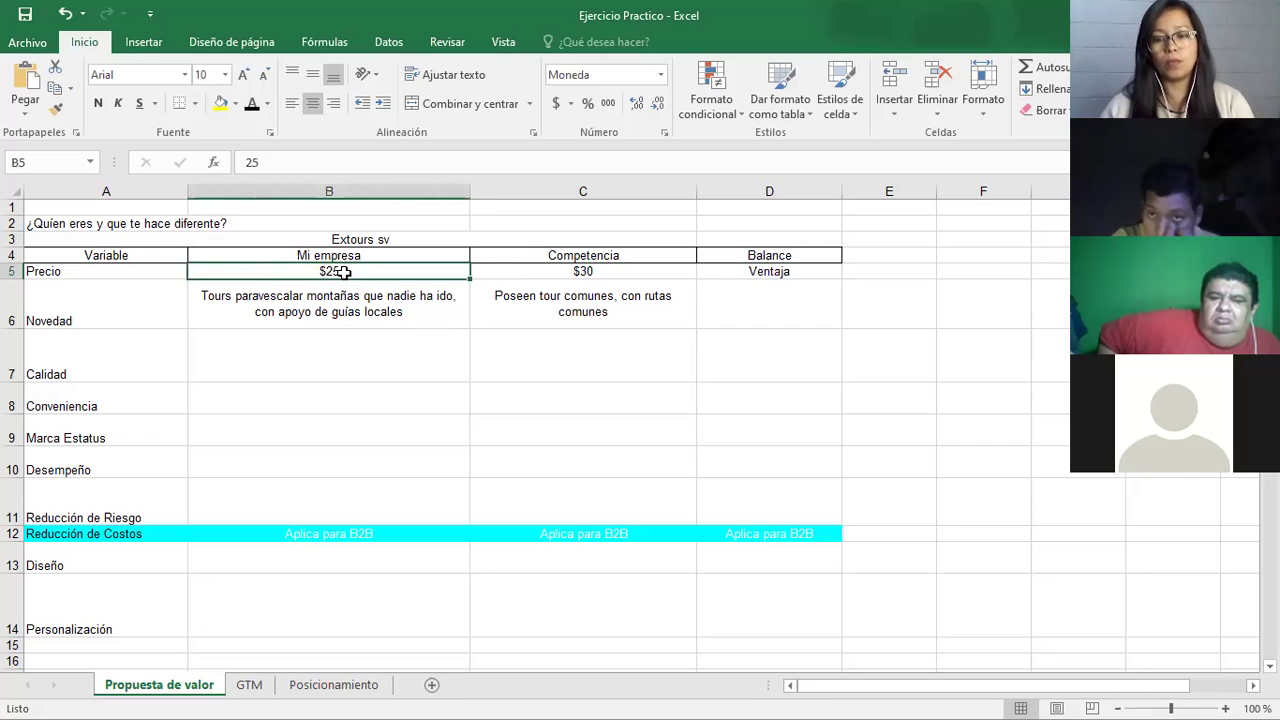
key("Down")
left_click(342, 272)
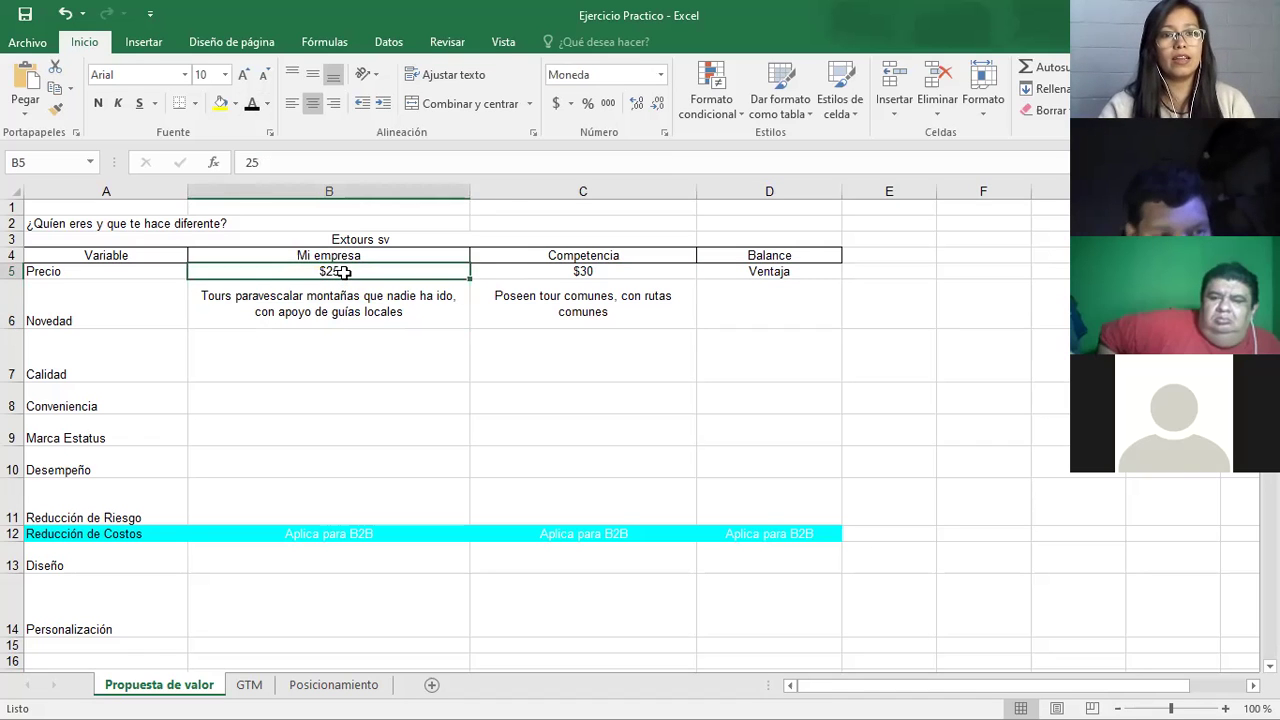
key("Left")
key("Down")
key("Right")
key("Right")
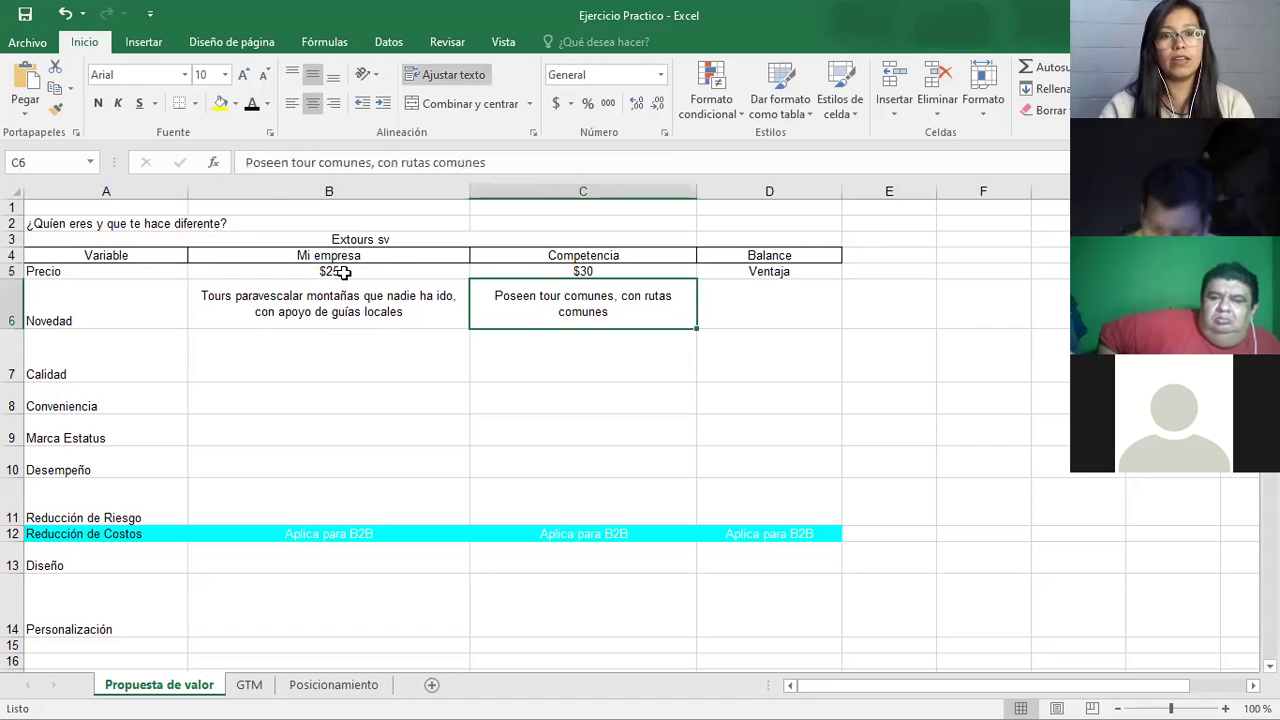
key("Right")
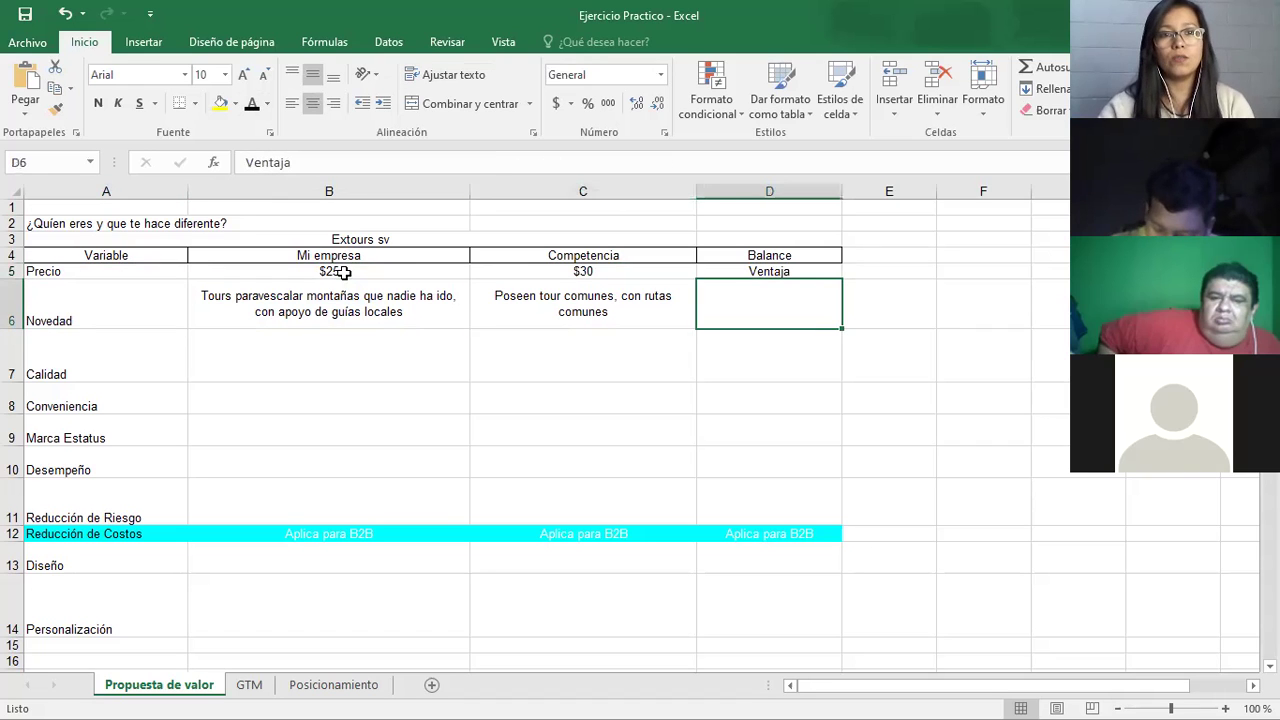
left_click(252, 108)
Apply the black font colour to the Calidad row's Mi empresa, Competencia and Balance entries, cells B7 through D7
left_click(408, 323)
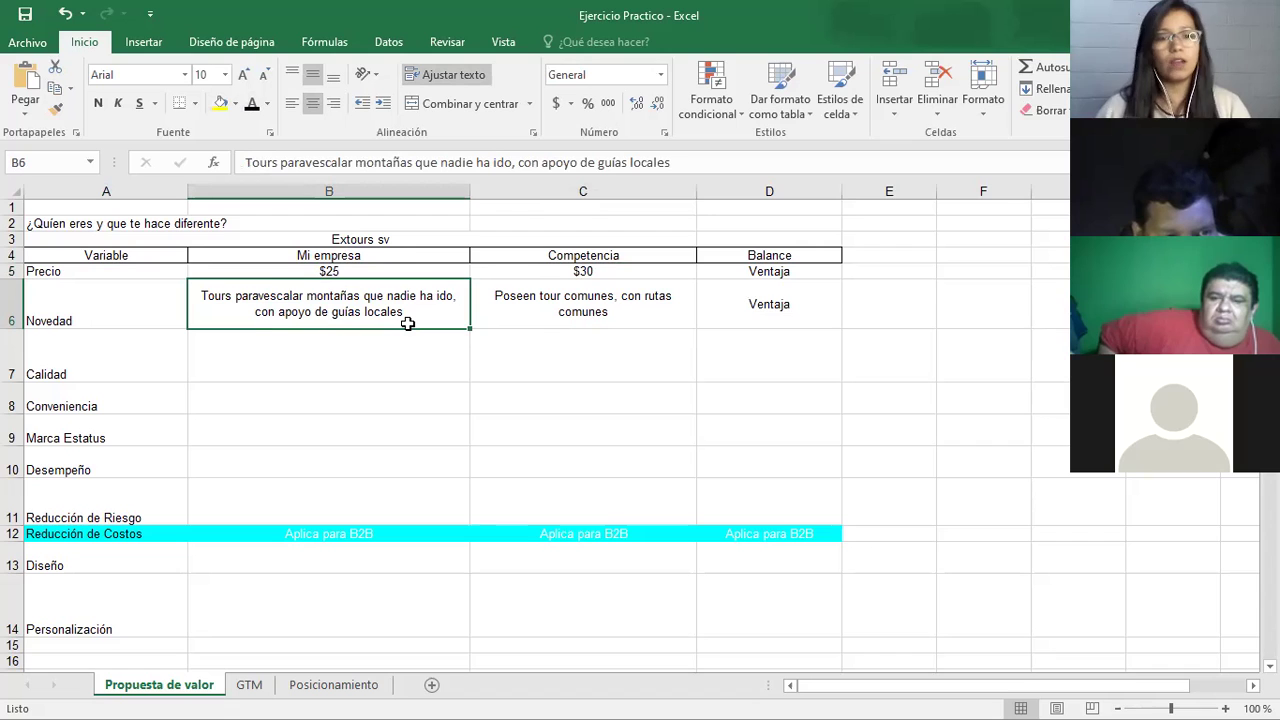
key("Right")
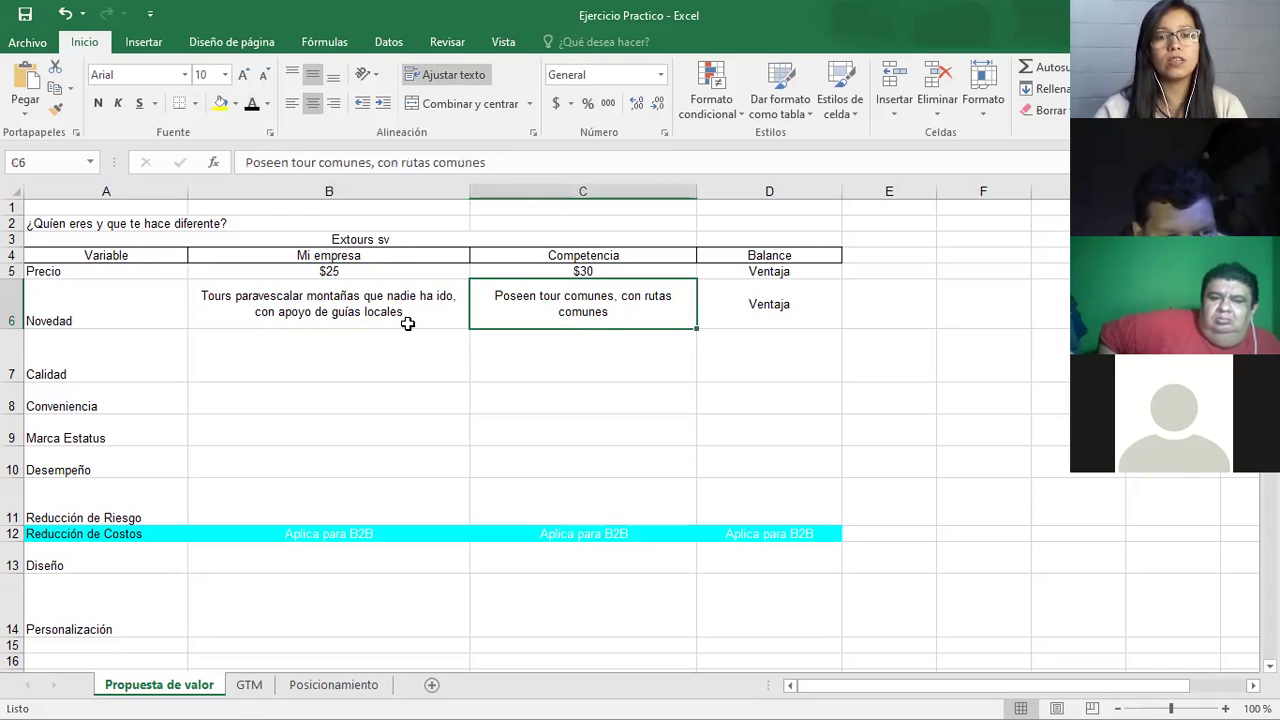
key("Right")
key("Down")
key("Left")
key("Left")
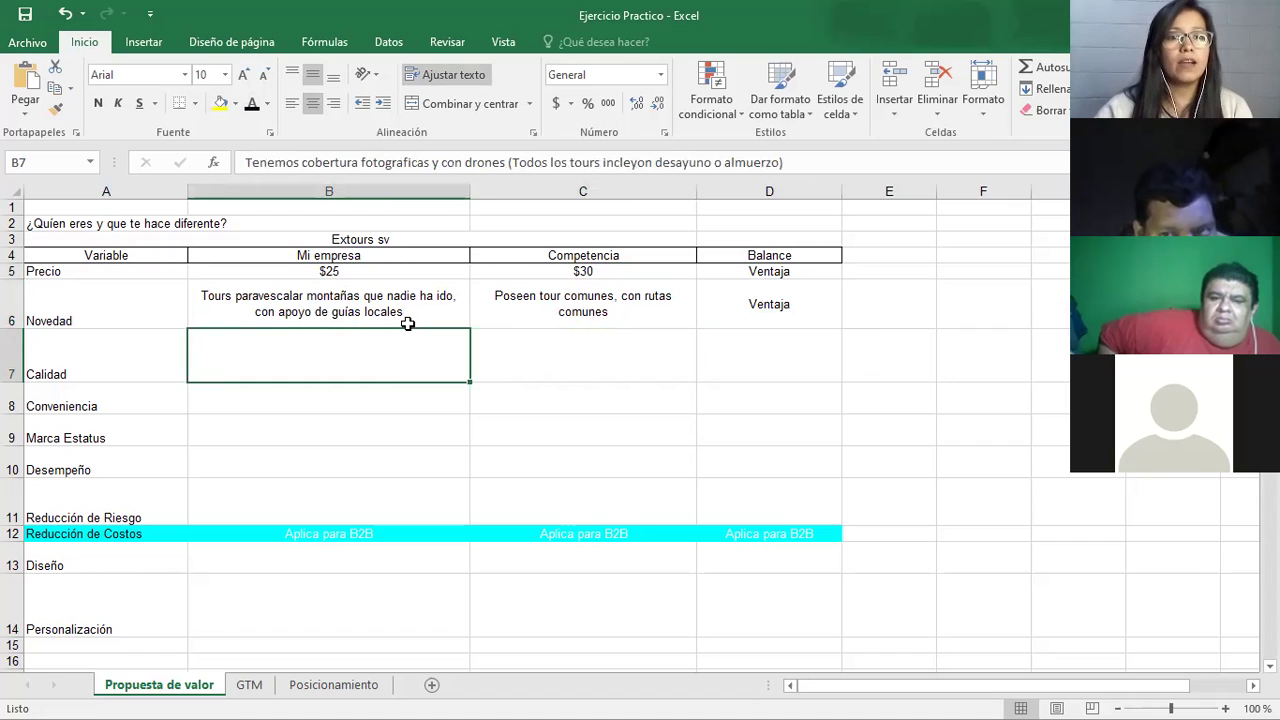
left_click(252, 104)
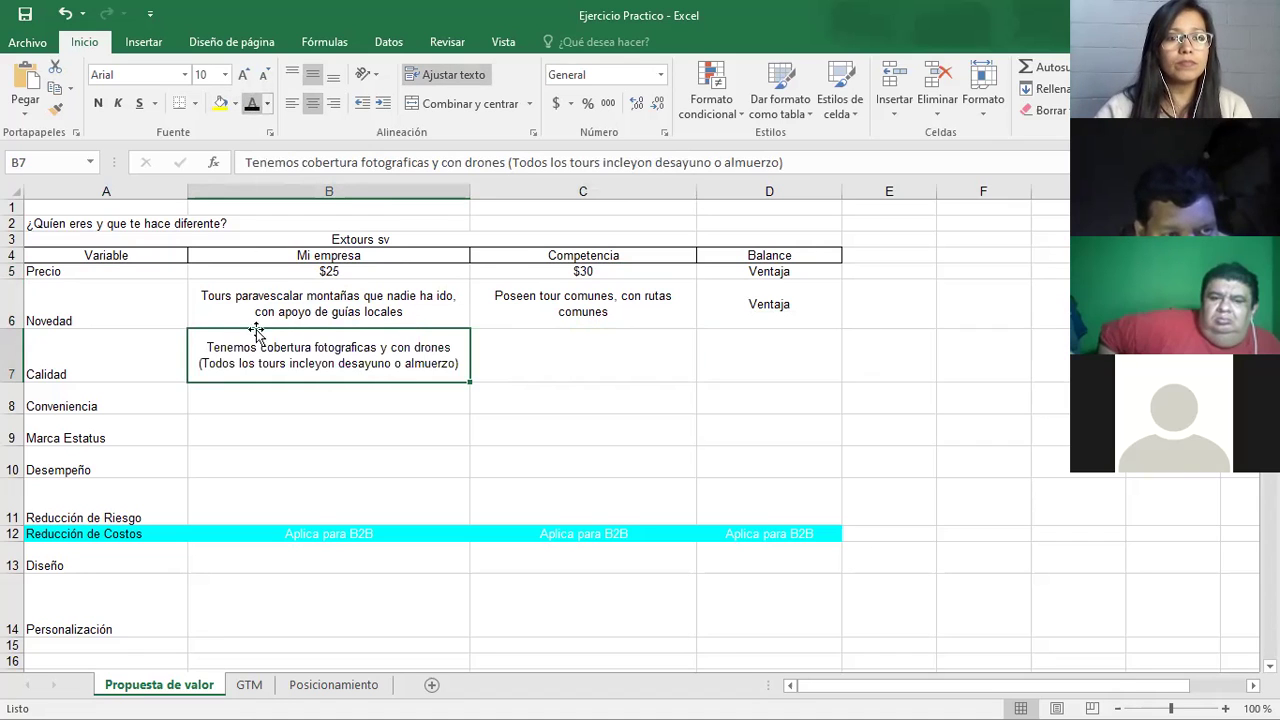
left_click(591, 357)
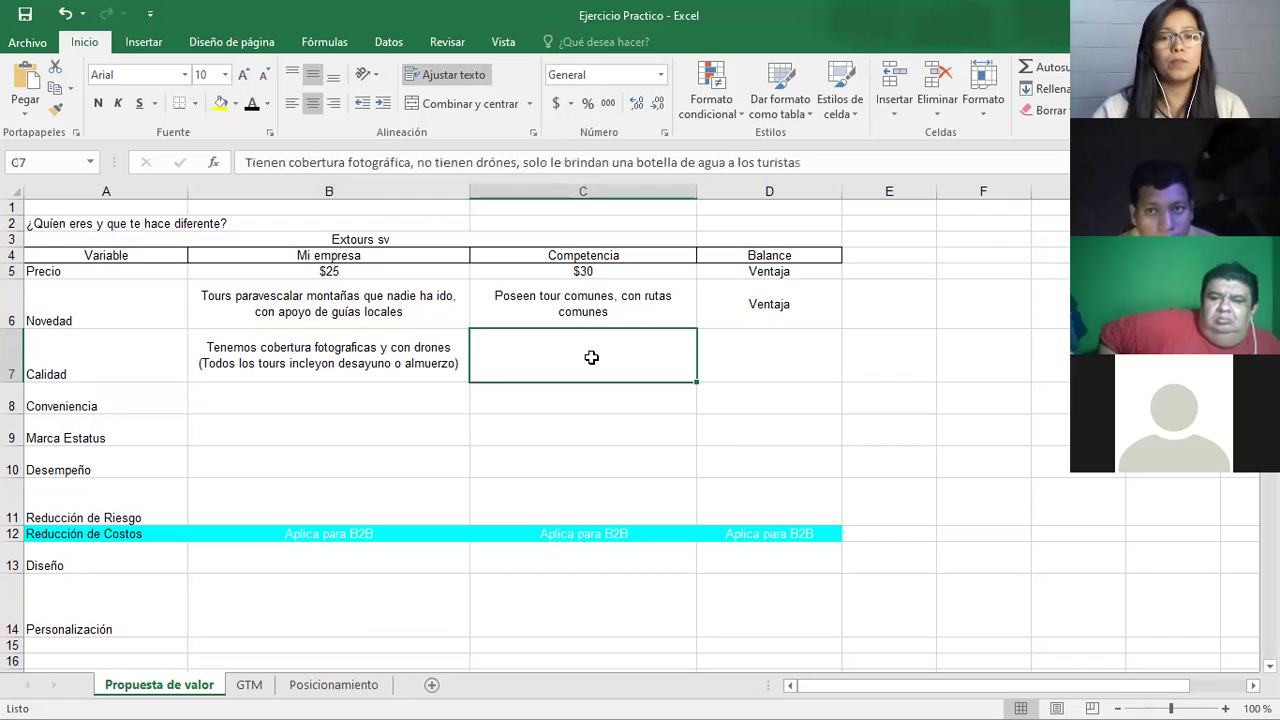
left_click(251, 103)
left_click(720, 357)
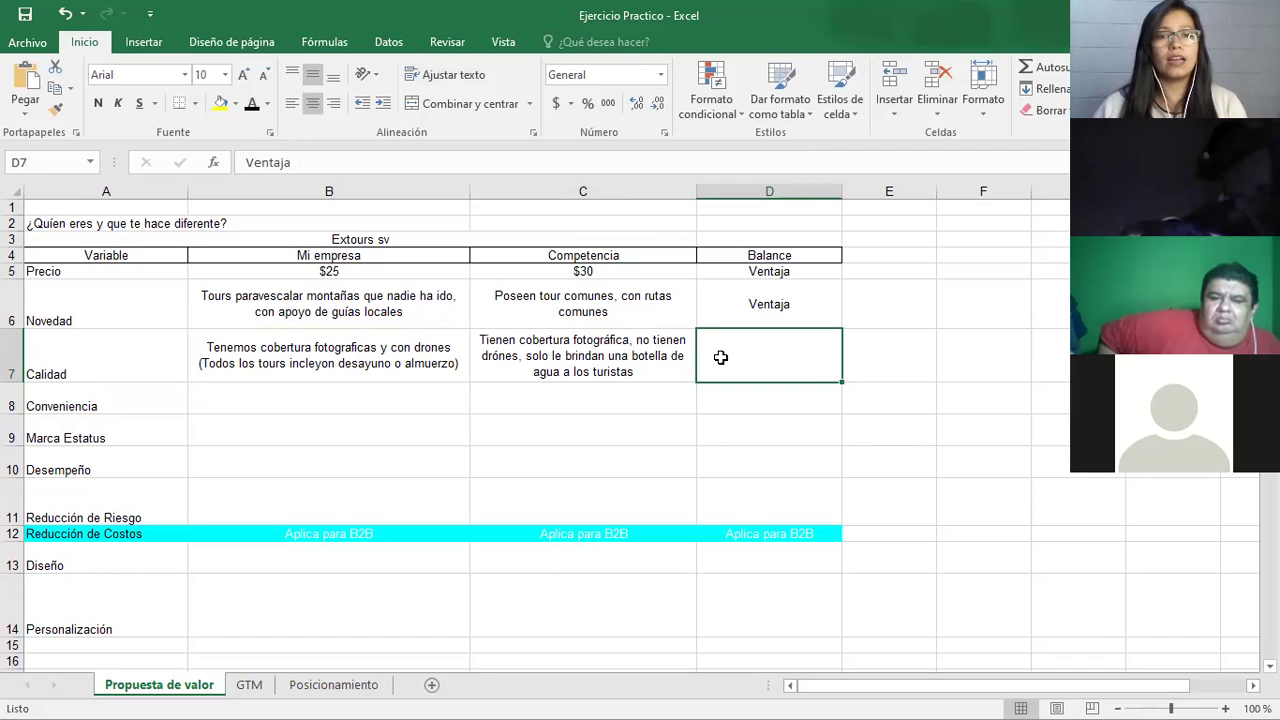
left_click(254, 108)
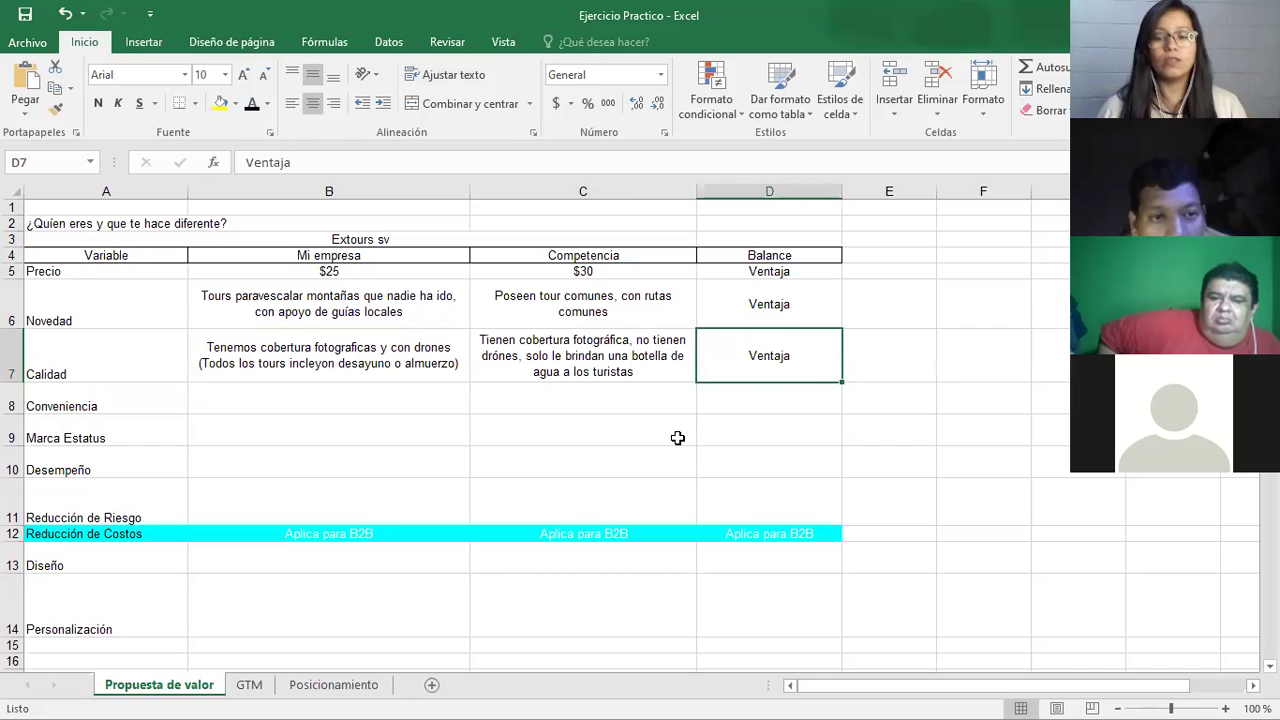
Apply the black font colour to the Conveniencia row's Mi empresa, Competencia and Balance entries, cells B8 through D8
key("Down")
key("Left")
key("Left")
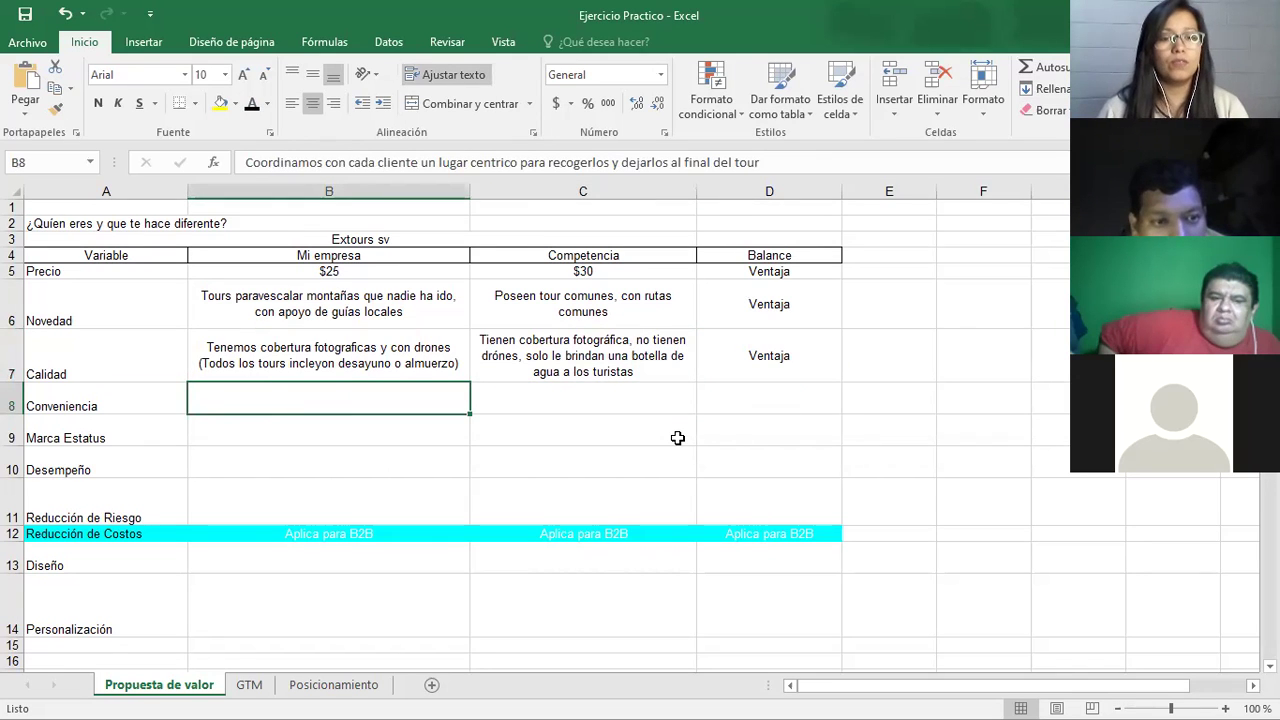
key("Left")
key("Right")
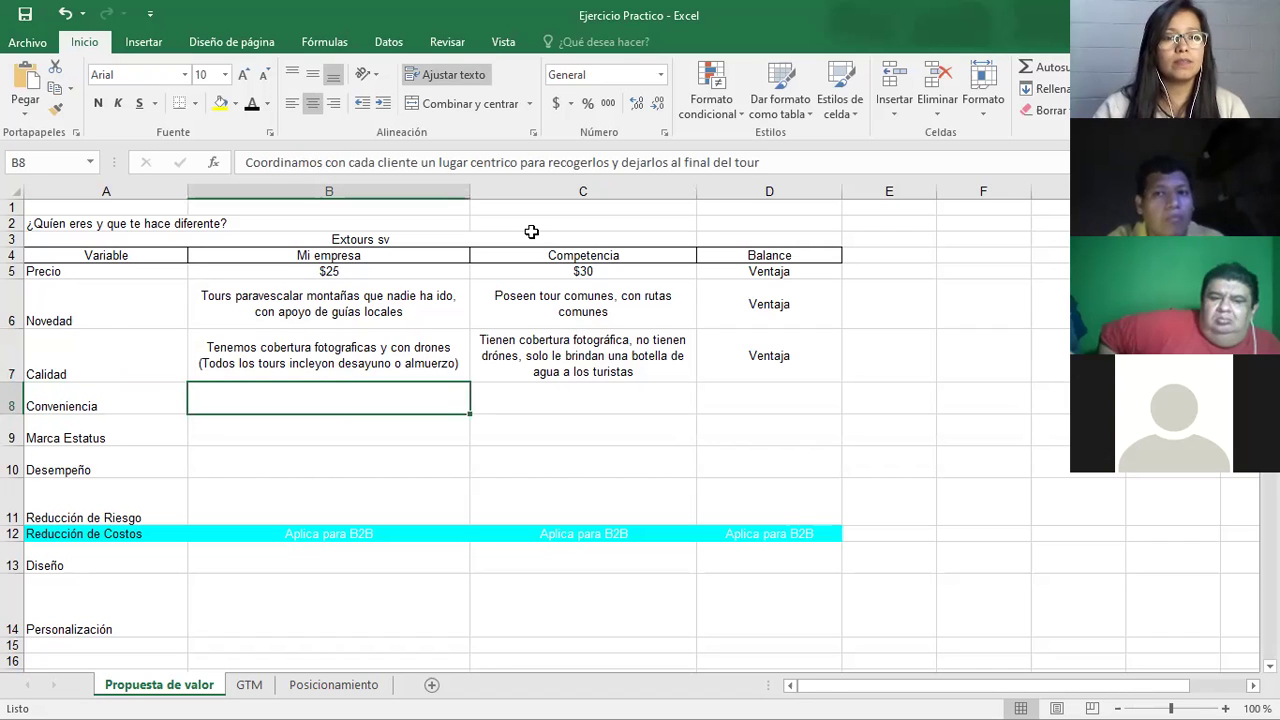
left_click(251, 103)
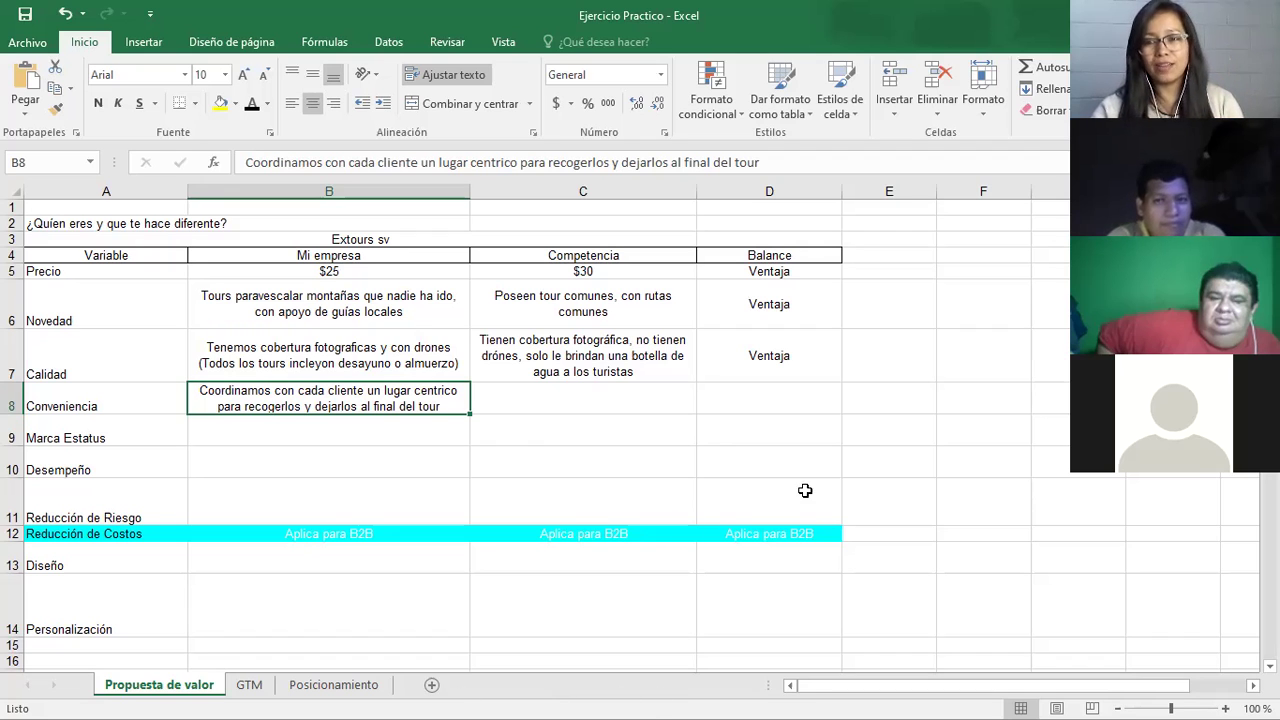
left_click(542, 395)
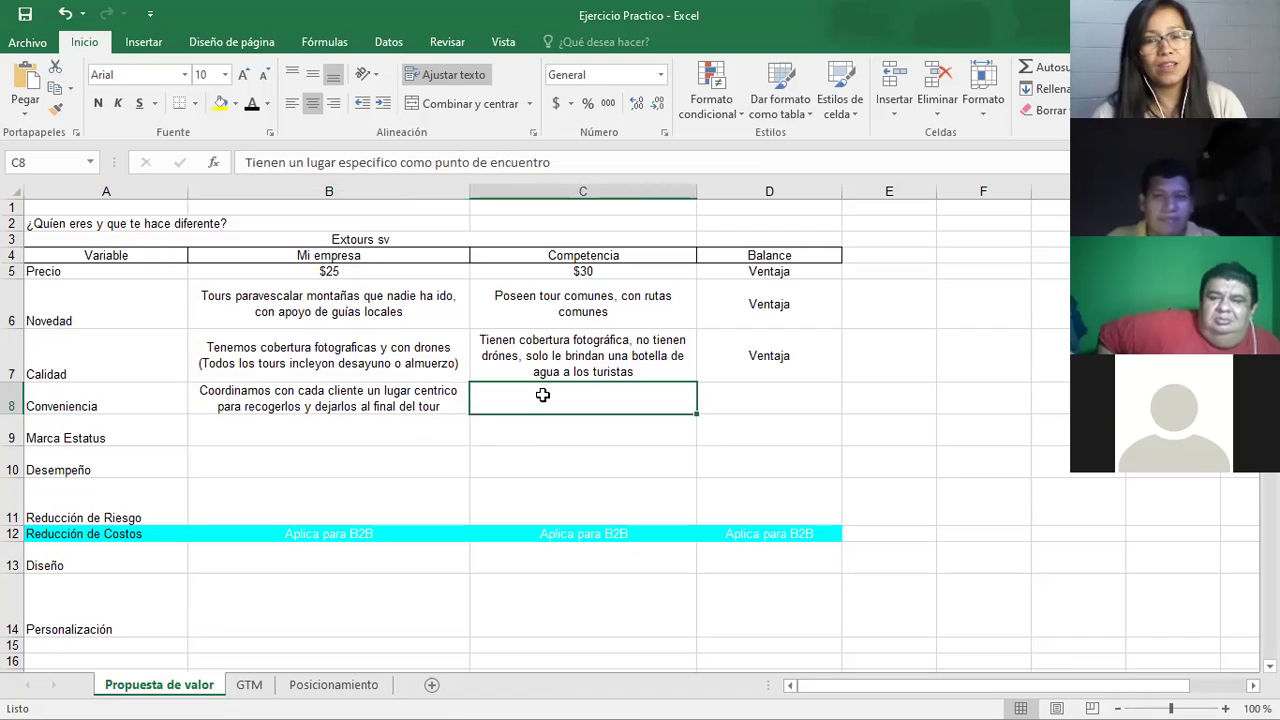
left_click(428, 401)
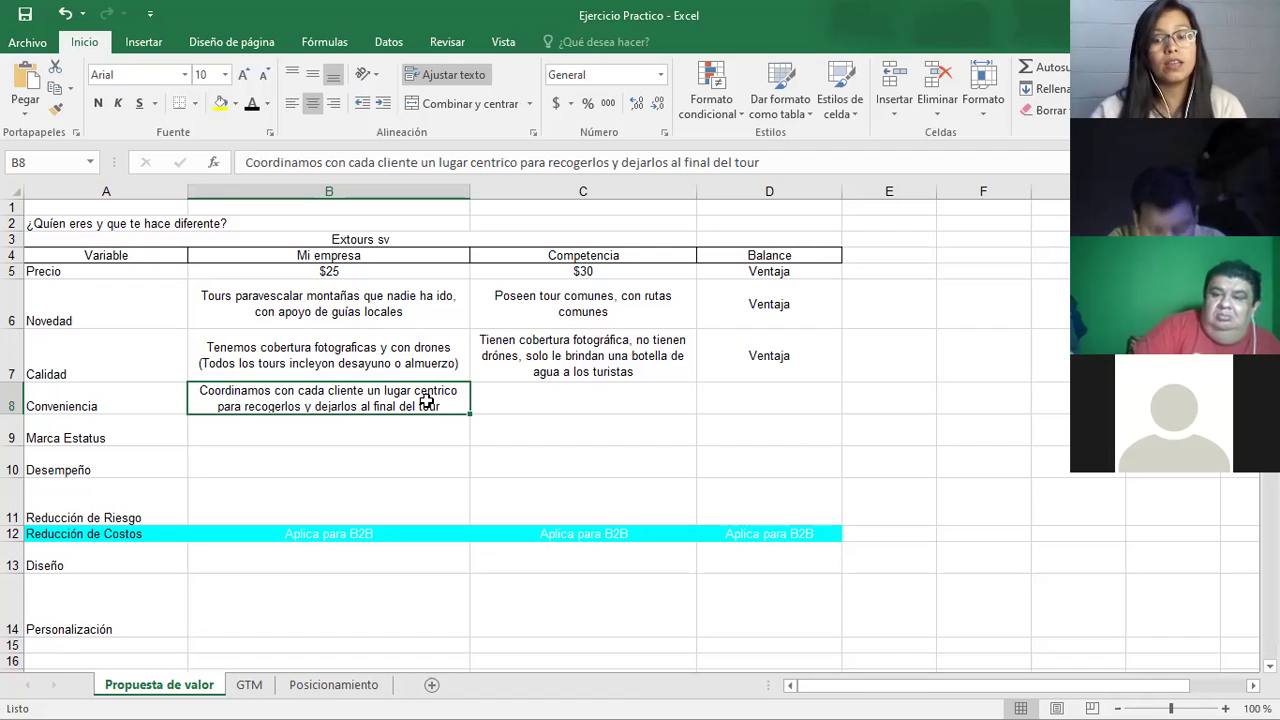
key("Tab")
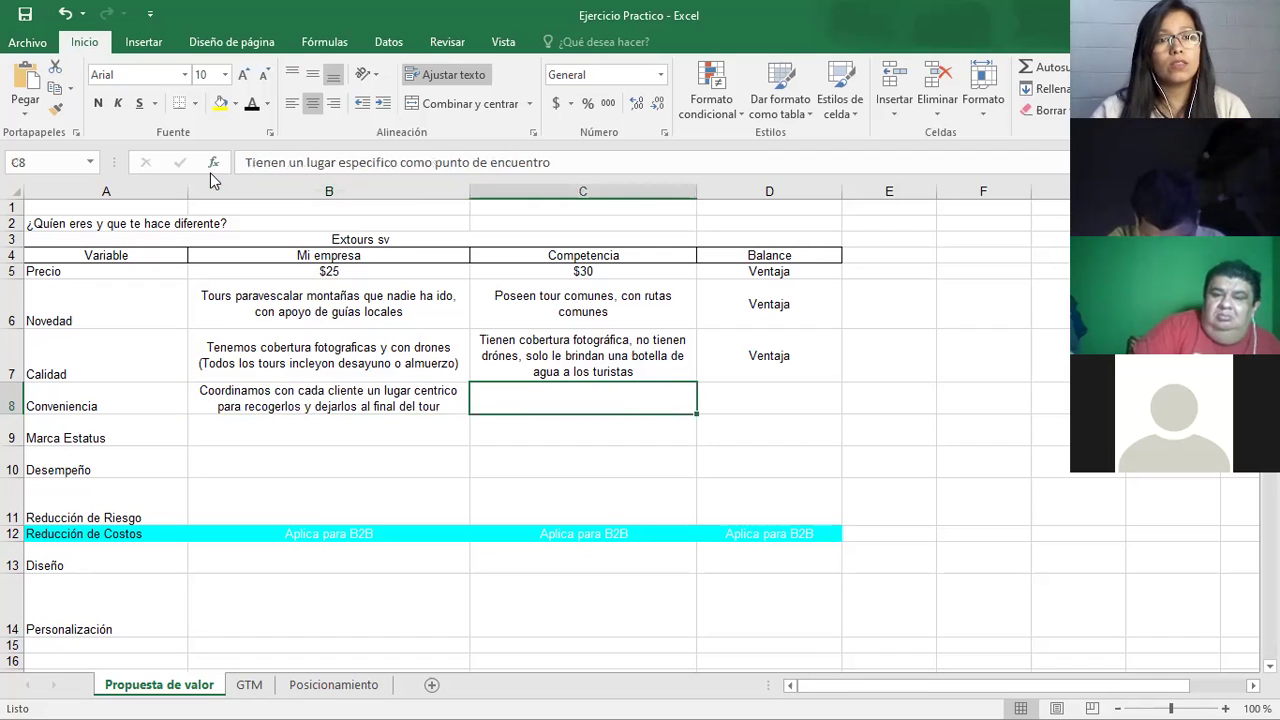
left_click(252, 104)
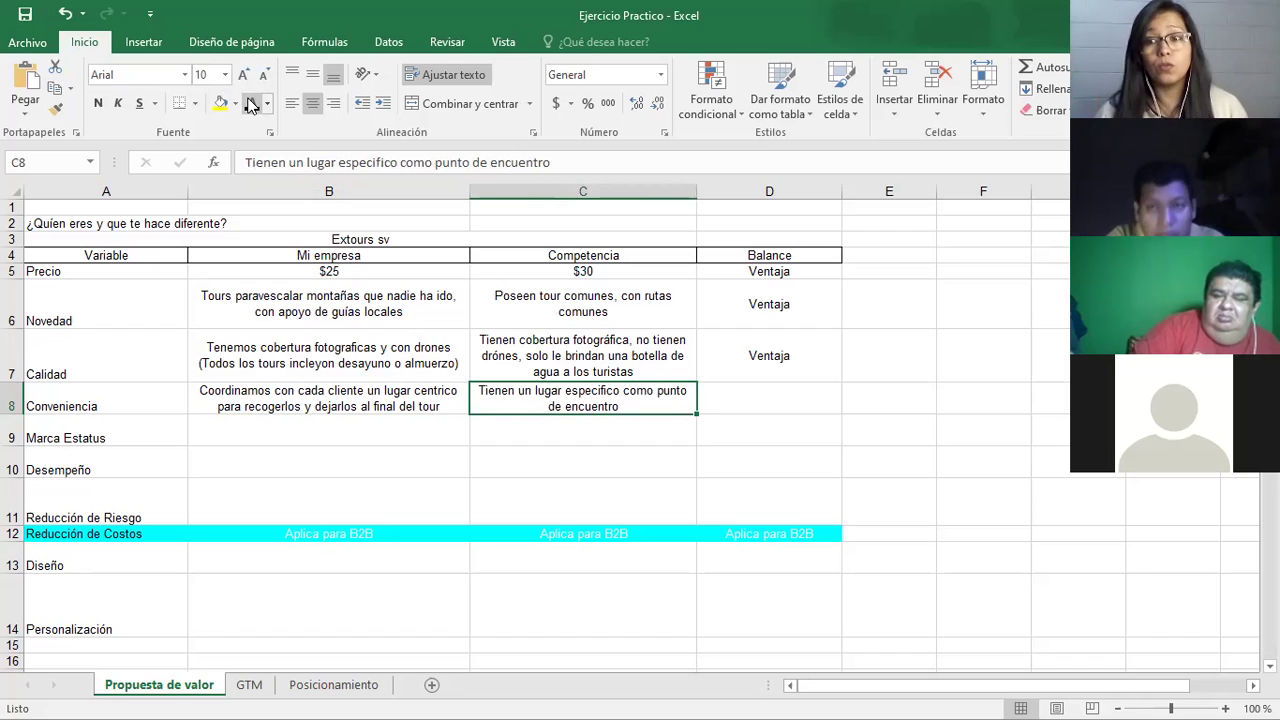
key("Right")
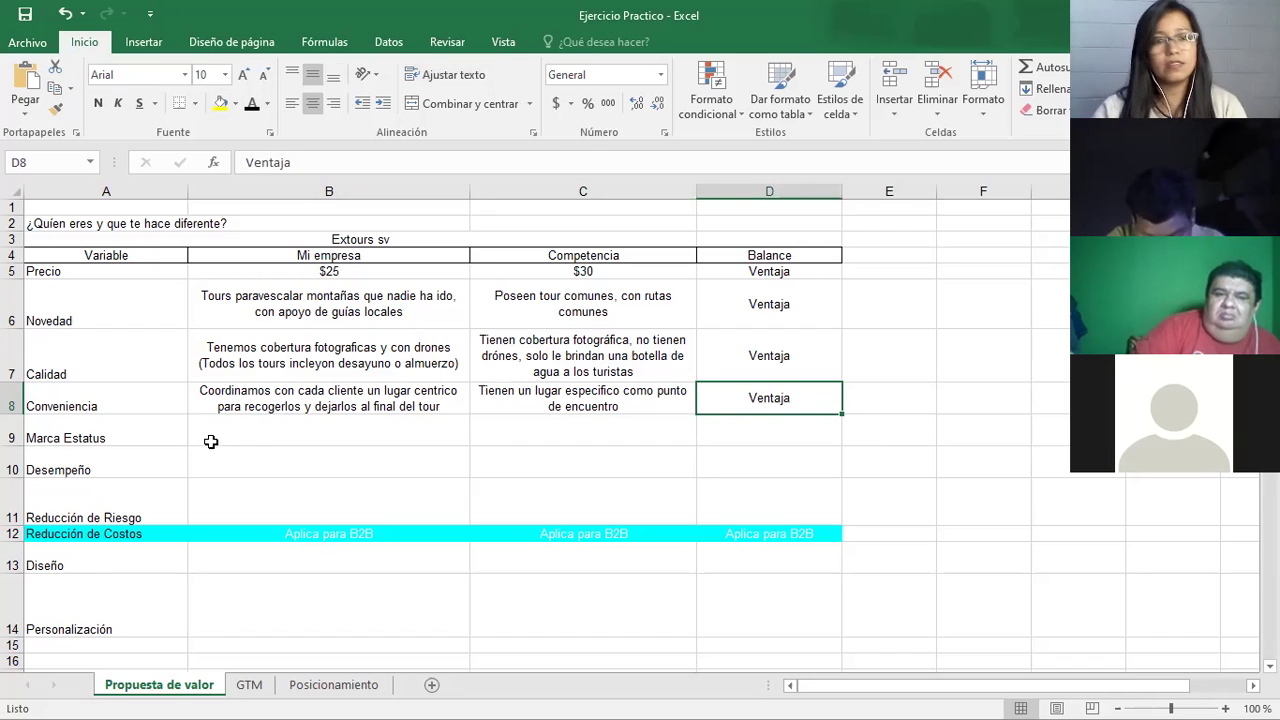
Apply the black font colour to the Marca Estatus row's Mi empresa, Competencia and Balance entries, cells B9 through D9
left_click(263, 445)
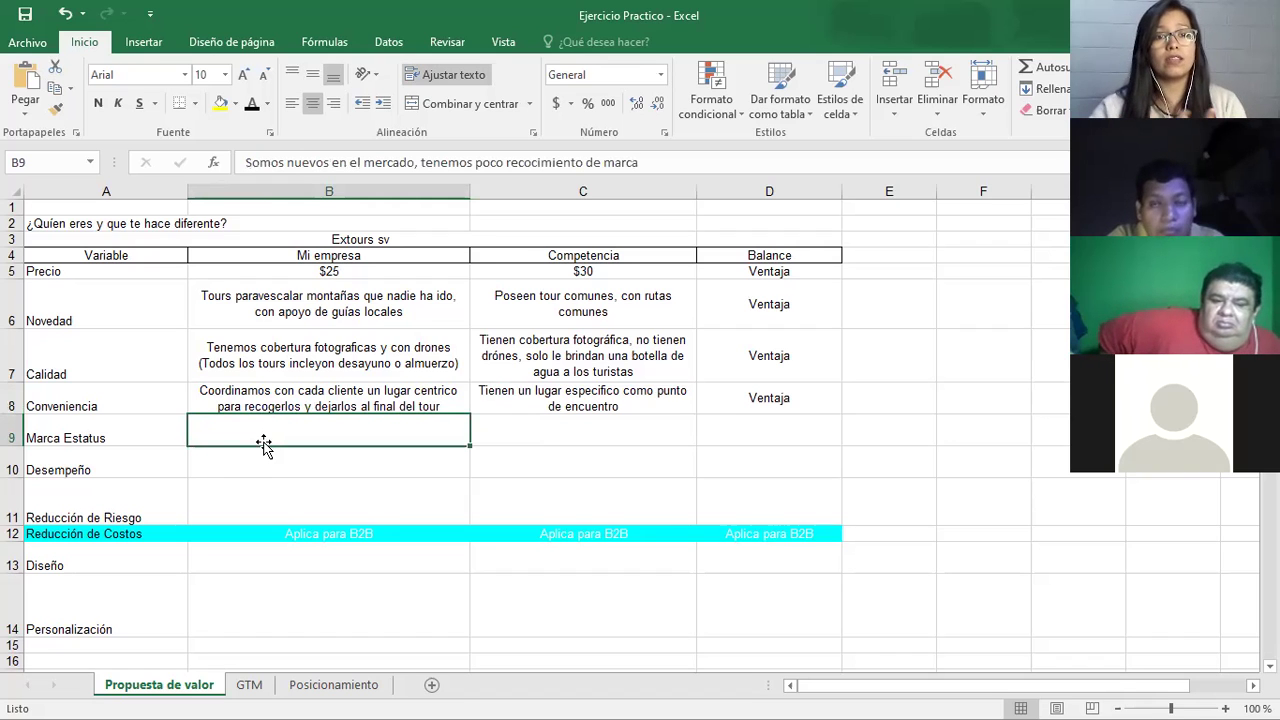
left_click(252, 103)
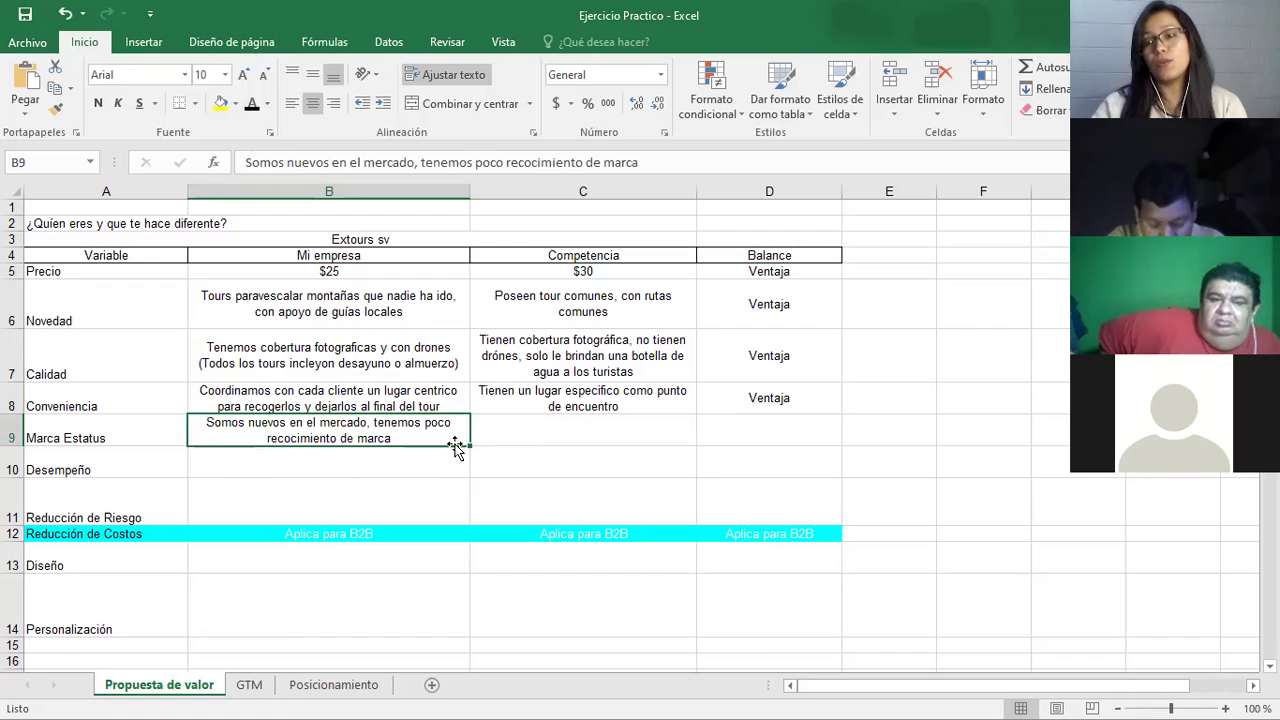
left_click(535, 427)
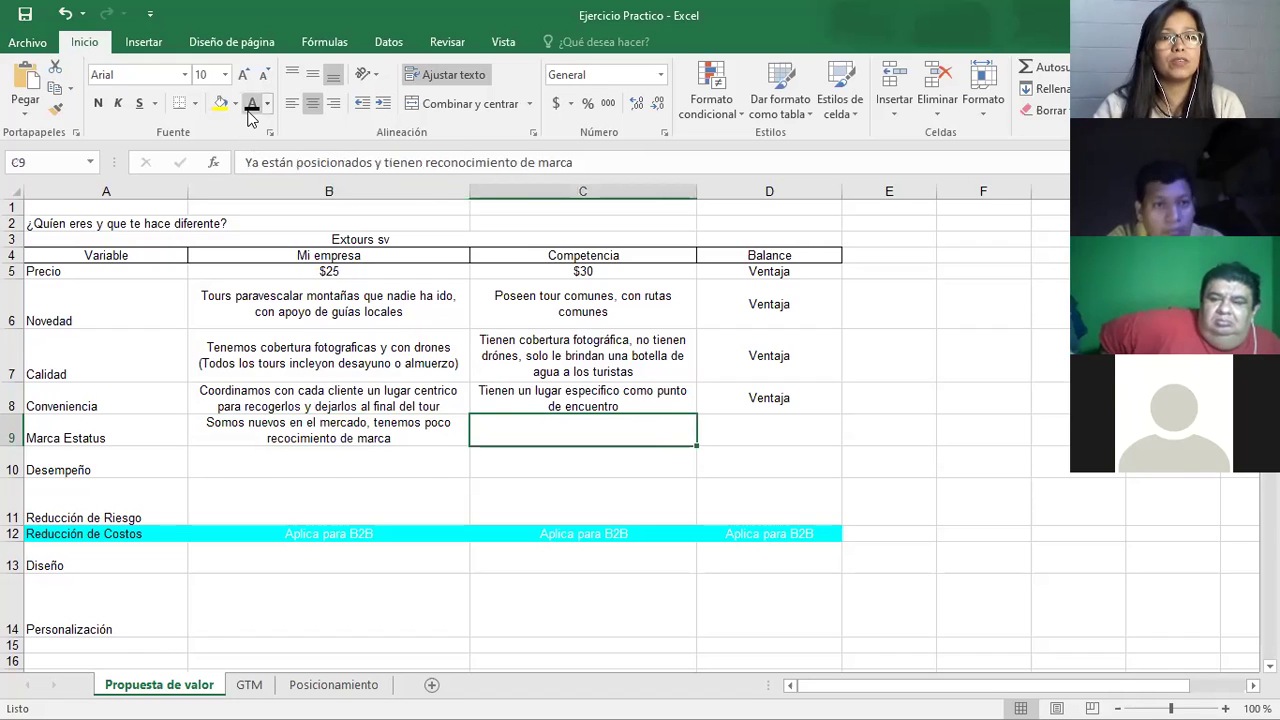
left_click(727, 437)
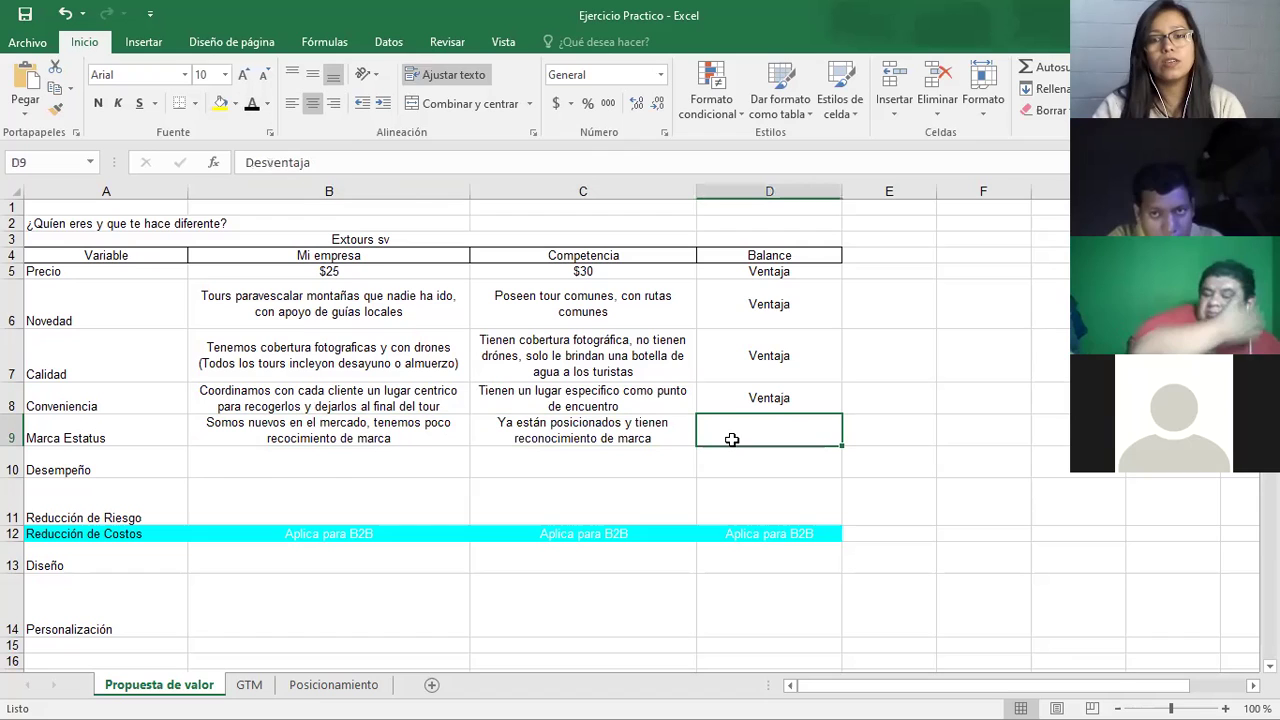
left_click(251, 104)
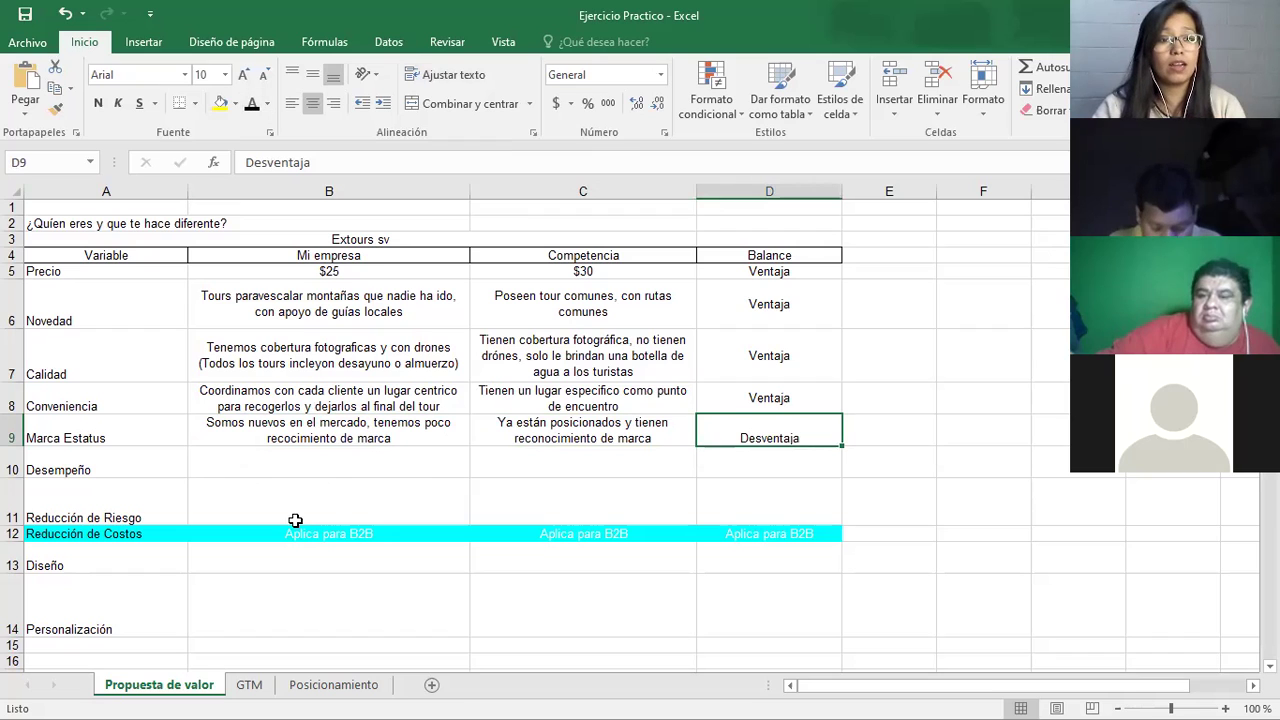
Apply the black font colour to the Desempeño row's Mi empresa, Competencia and Balance entries, cells B10 through D10
left_click(334, 470)
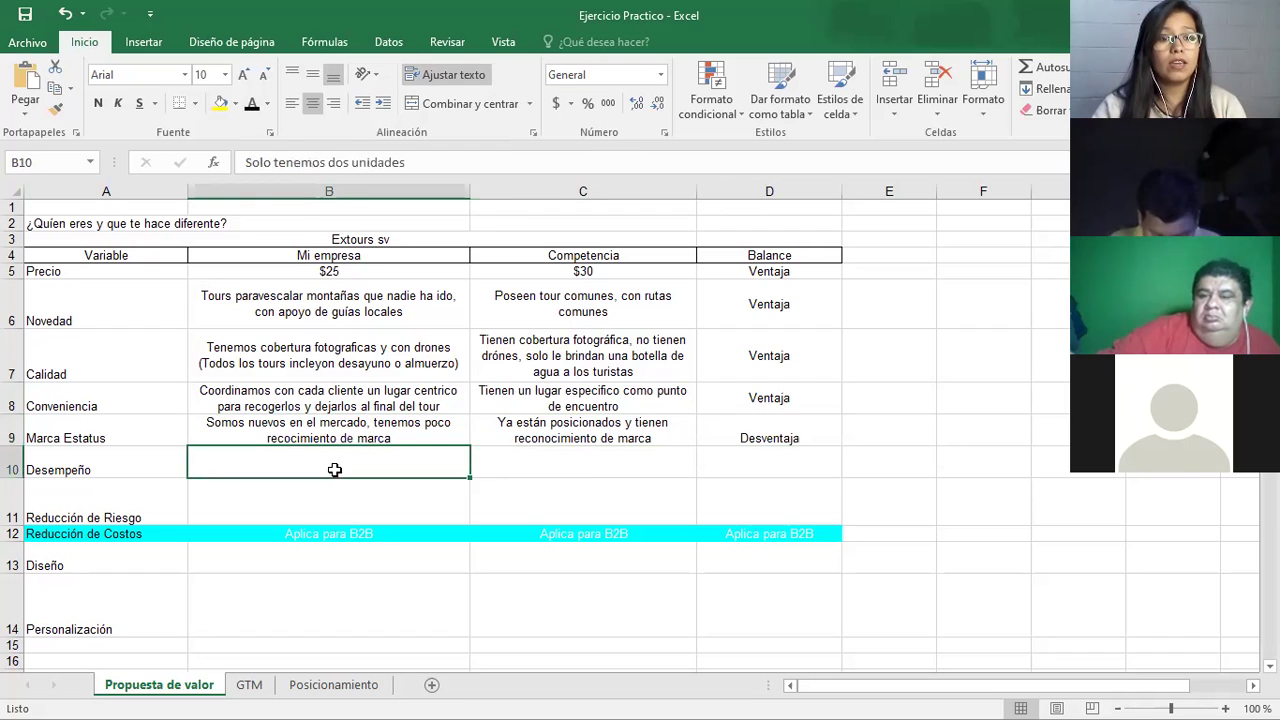
left_click(251, 106)
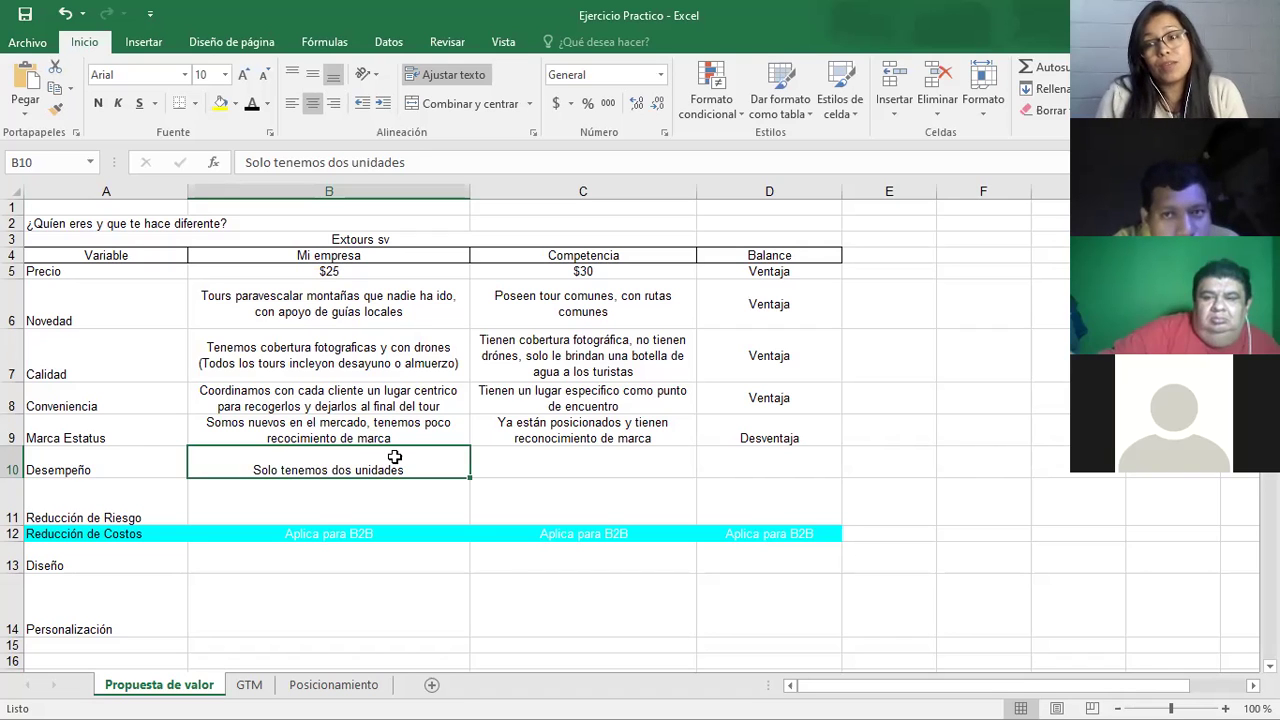
left_click(561, 453)
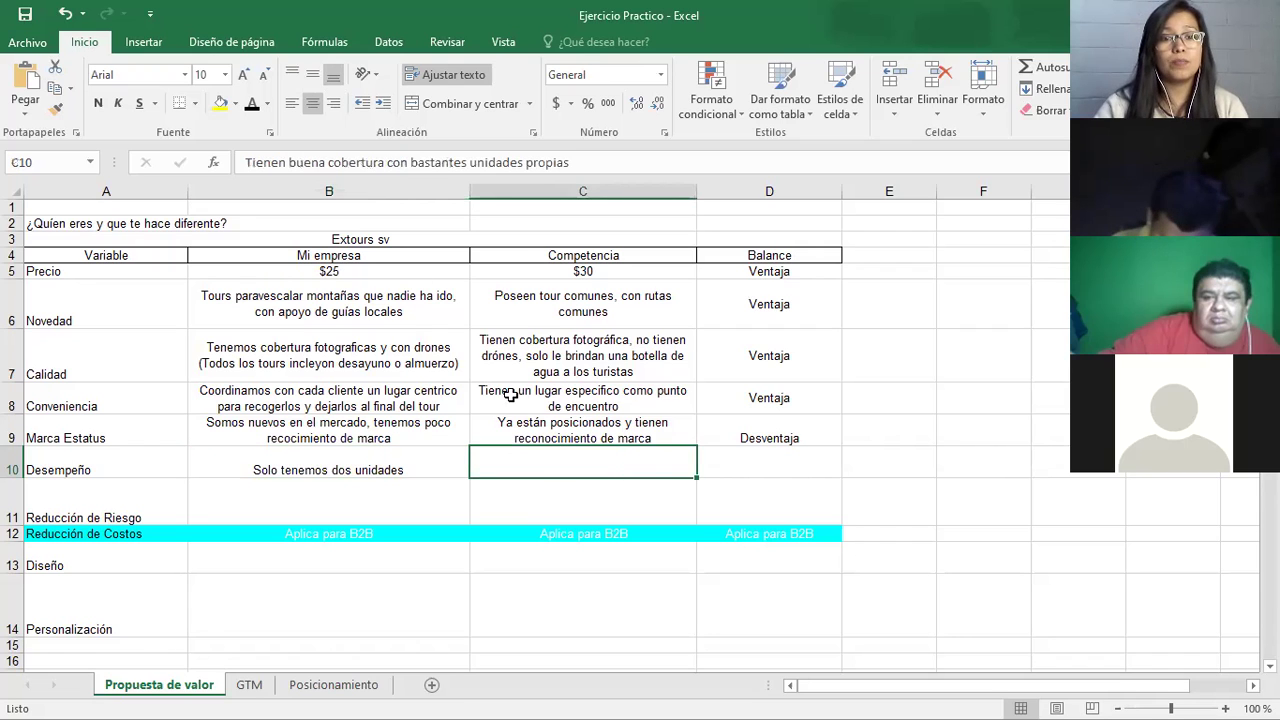
left_click(252, 106)
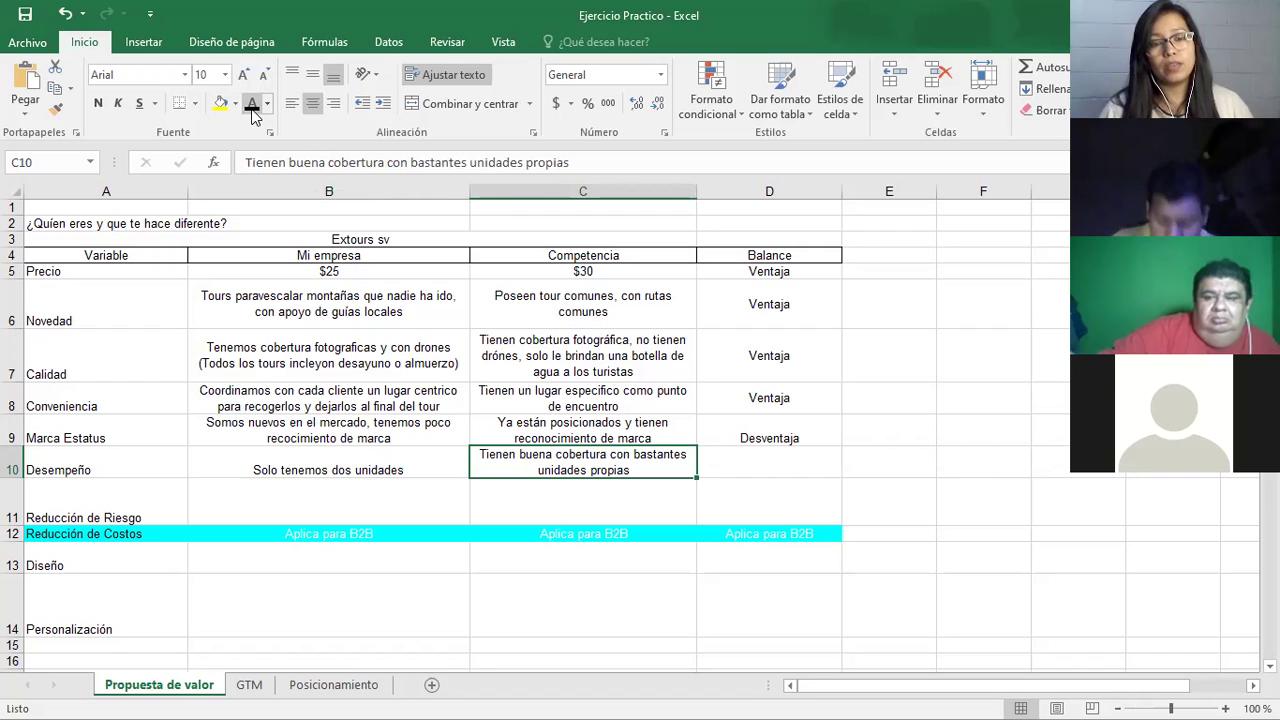
left_click(760, 465)
left_click(252, 106)
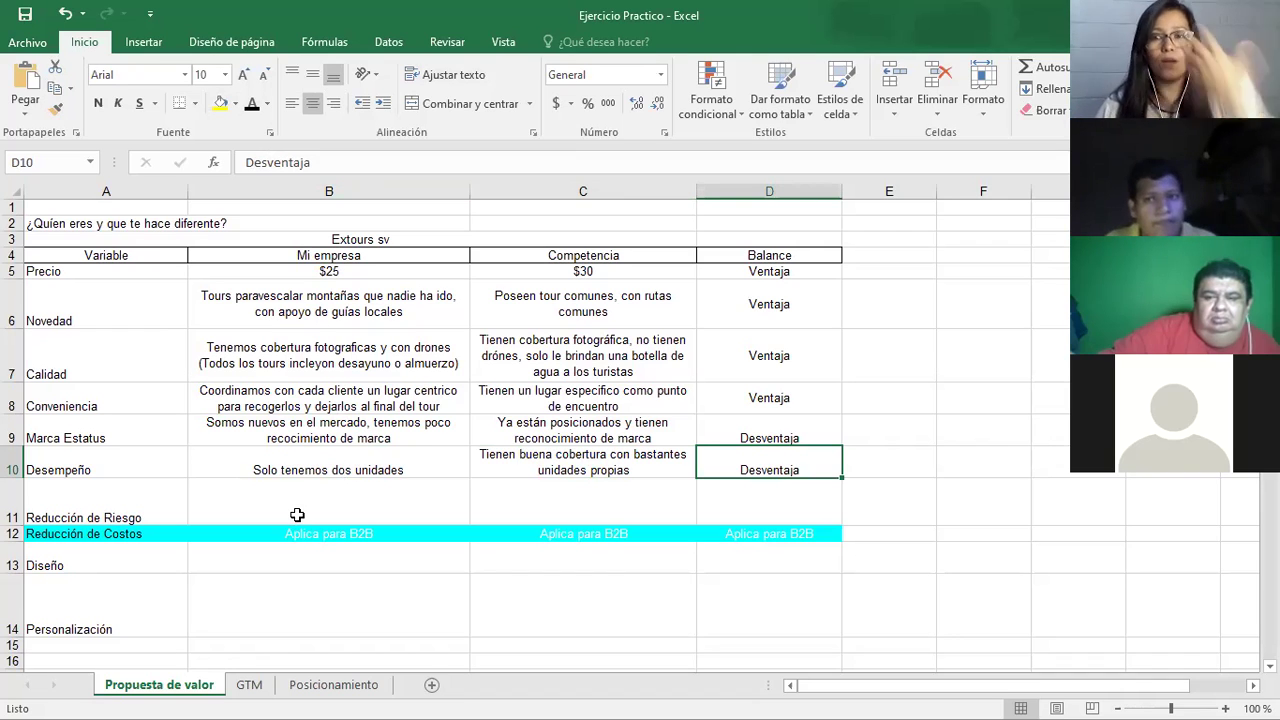
Apply the black font colour to the Reducción de Riesgo row's Mi empresa, Competencia and Balance entries, cells B11 through D11
key("Down")
key("Left")
key("Left")
key("Left")
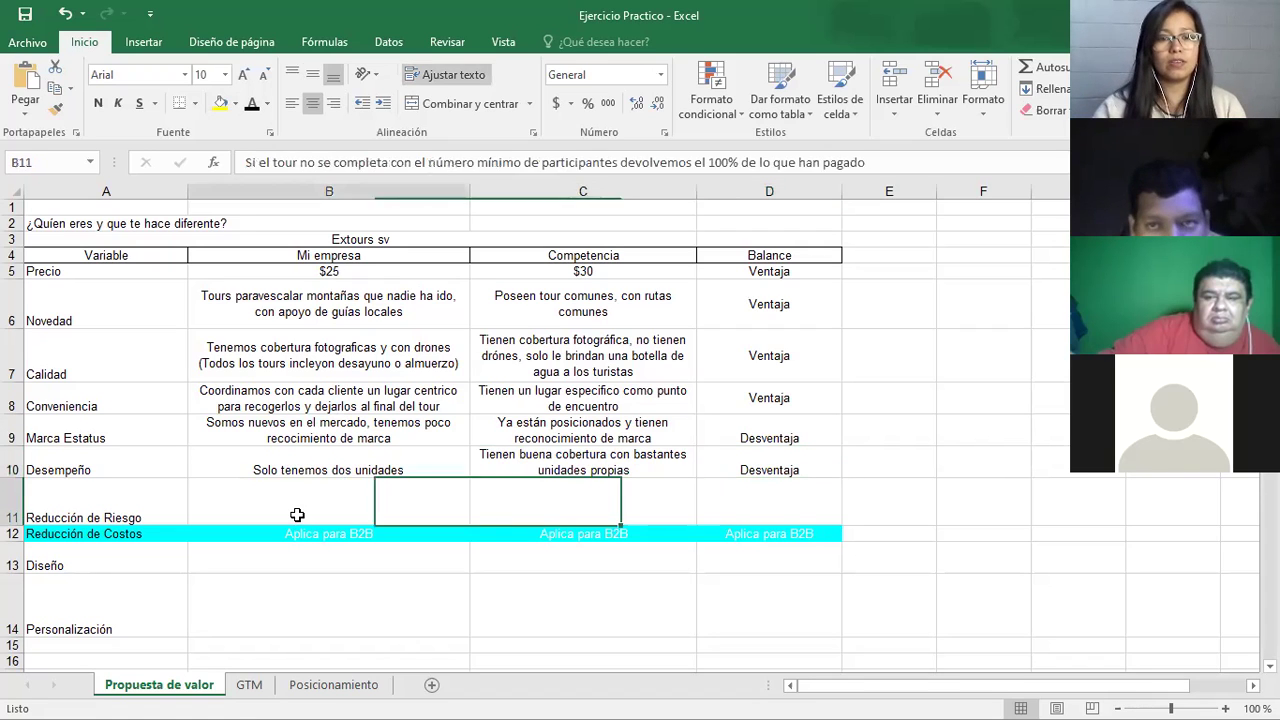
key("Right")
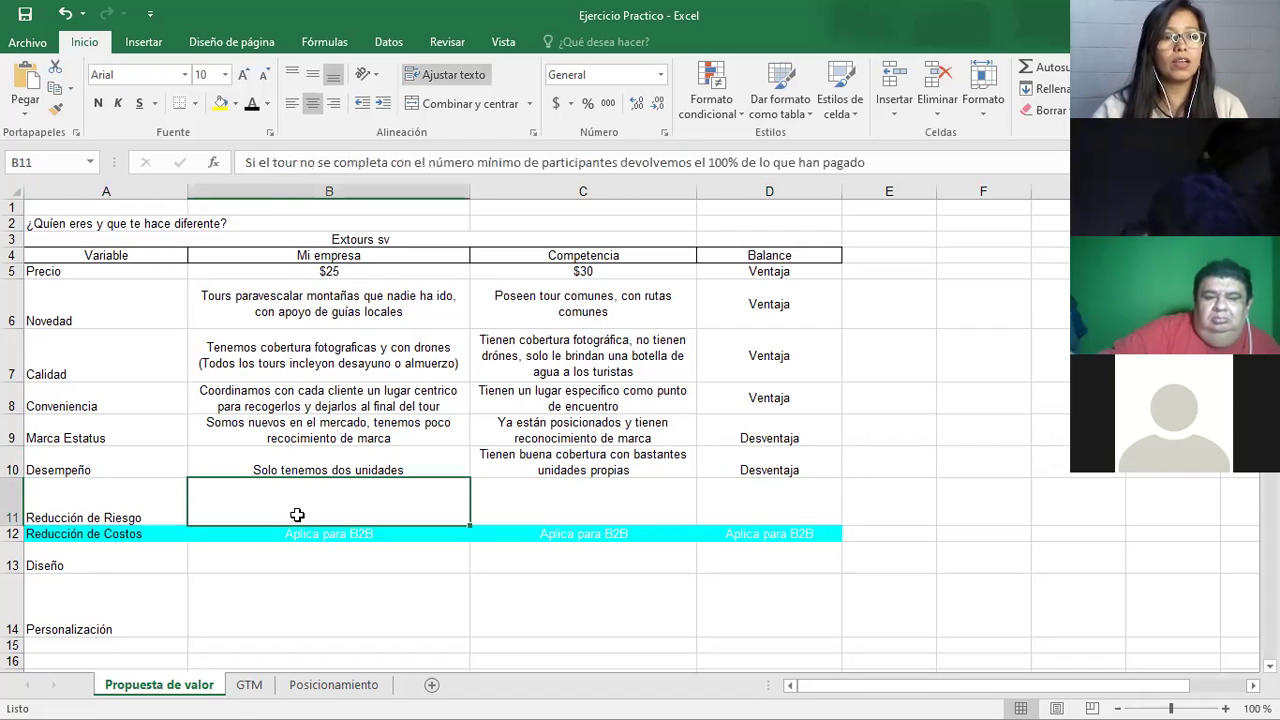
left_click(251, 105)
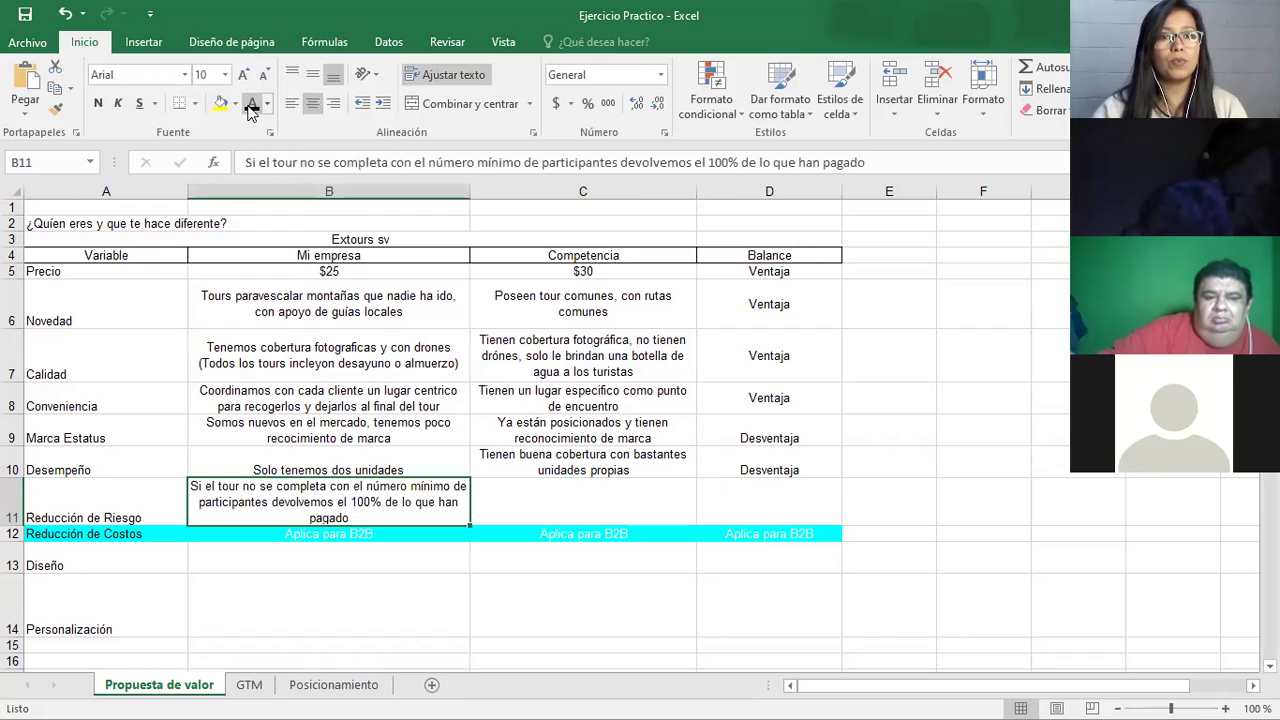
left_click(568, 524)
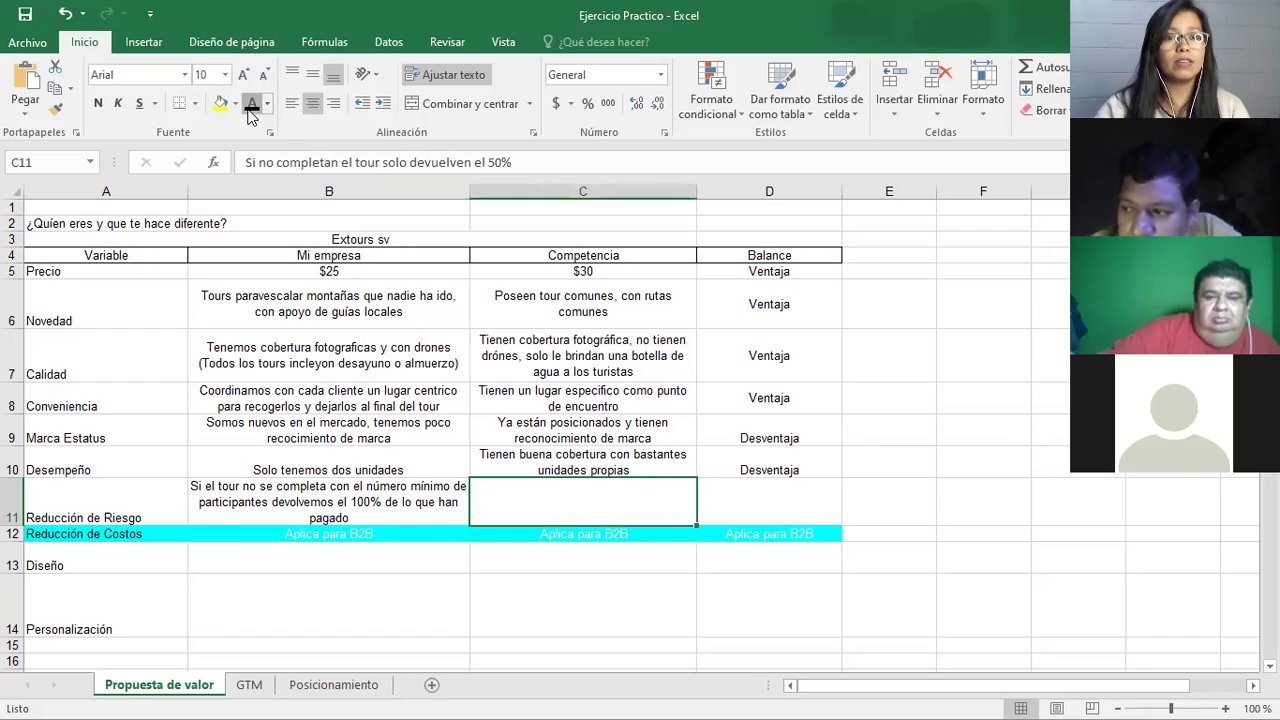
left_click(735, 503)
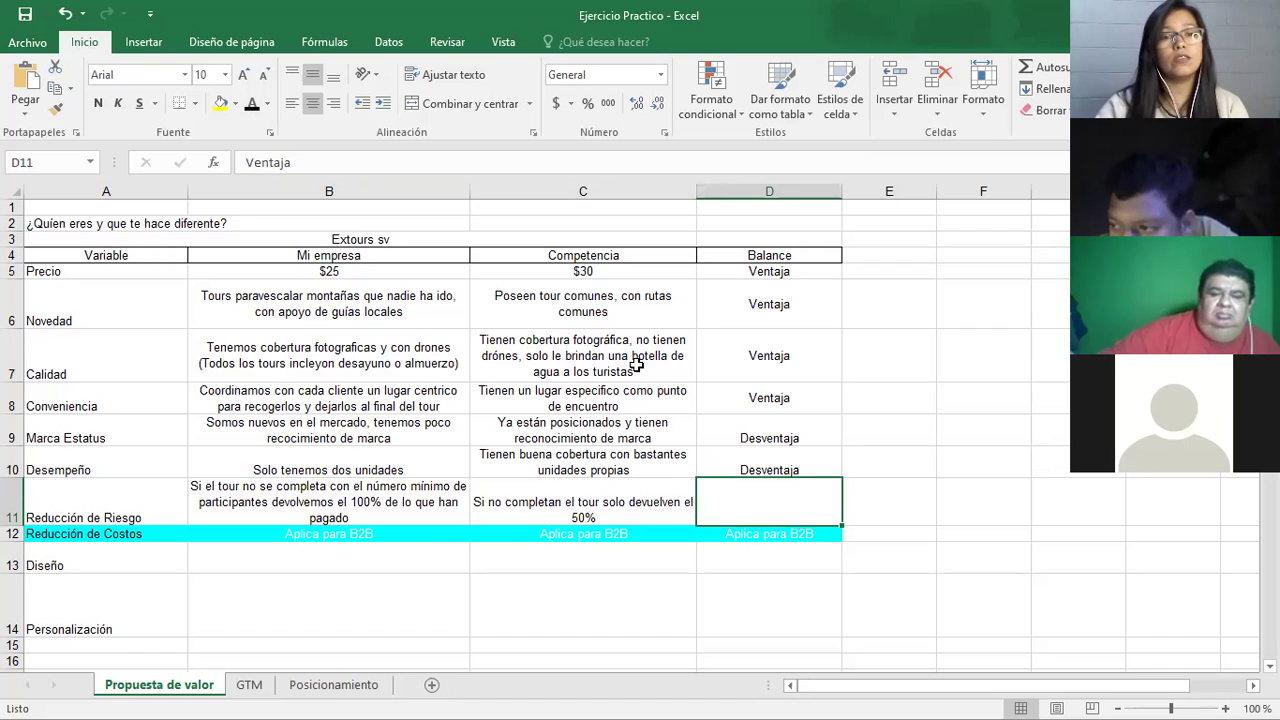
left_click(252, 105)
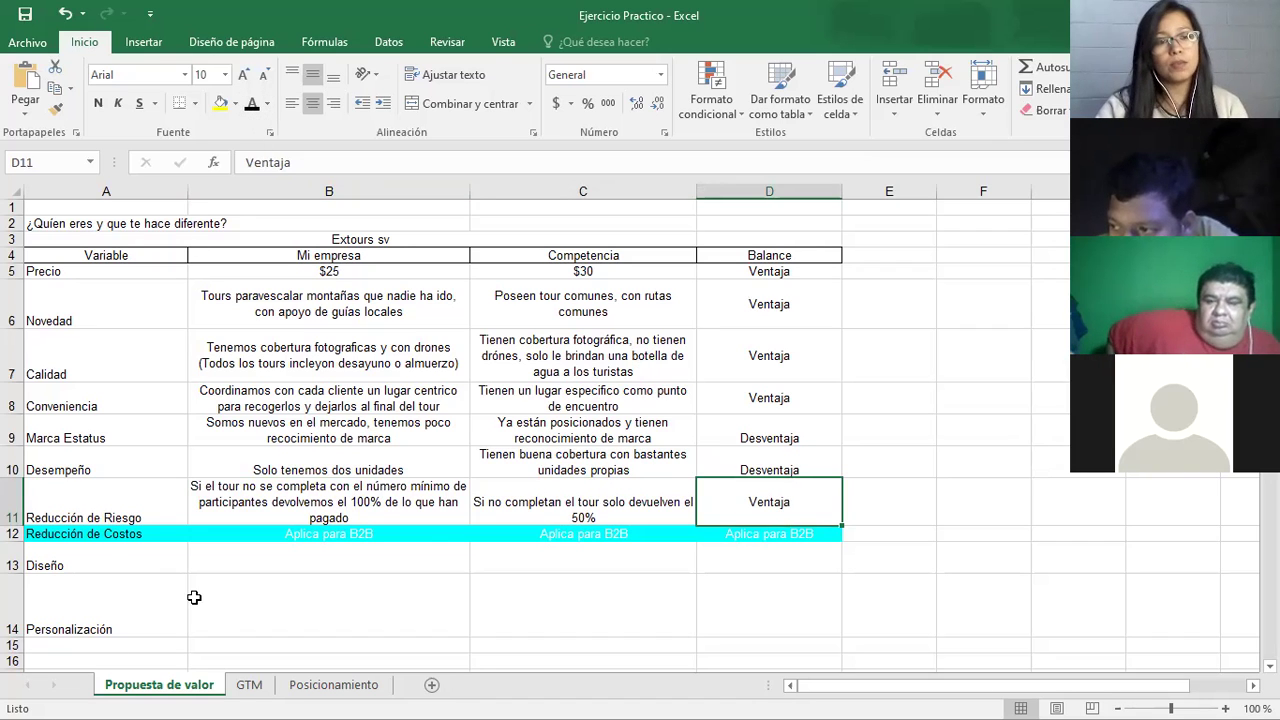
Examine the entries across the highlighted Reducción de Costos row, cells A12 through D12
left_click(98, 541)
key("Up")
key("Right")
key("Right")
key("Right")
key("Left")
key("Left")
key("Left")
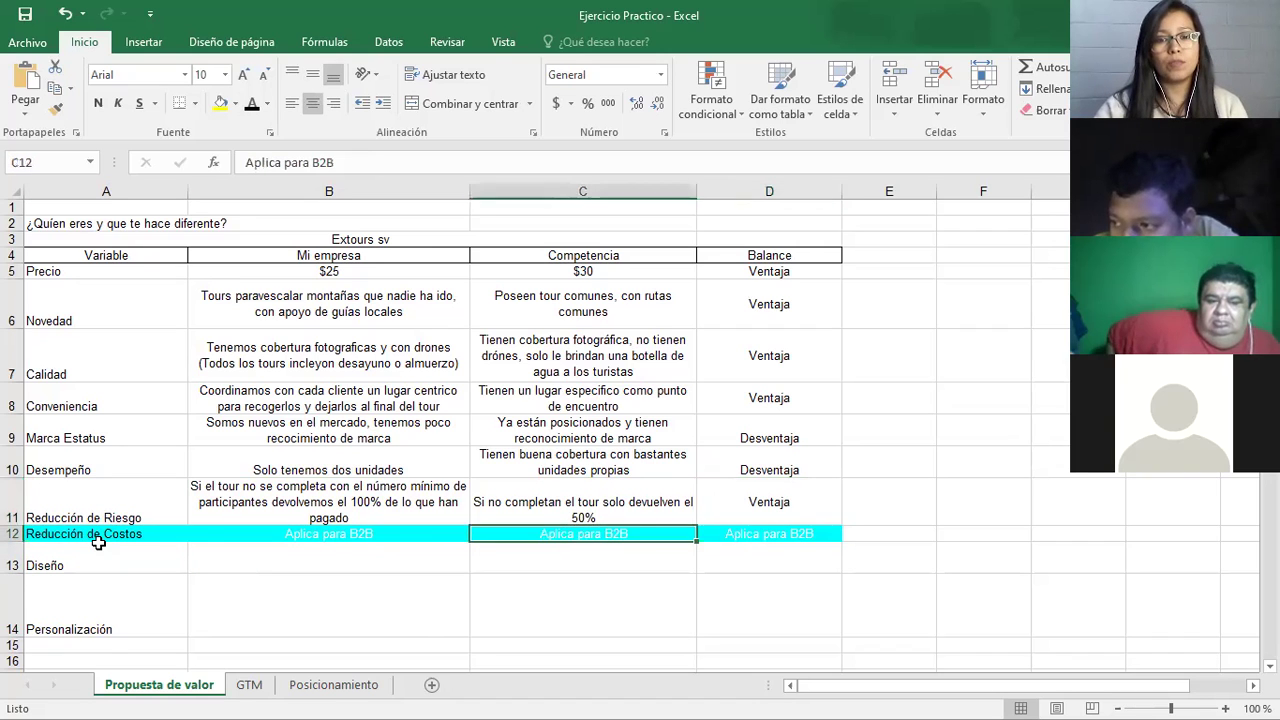
key("Right")
key("Right")
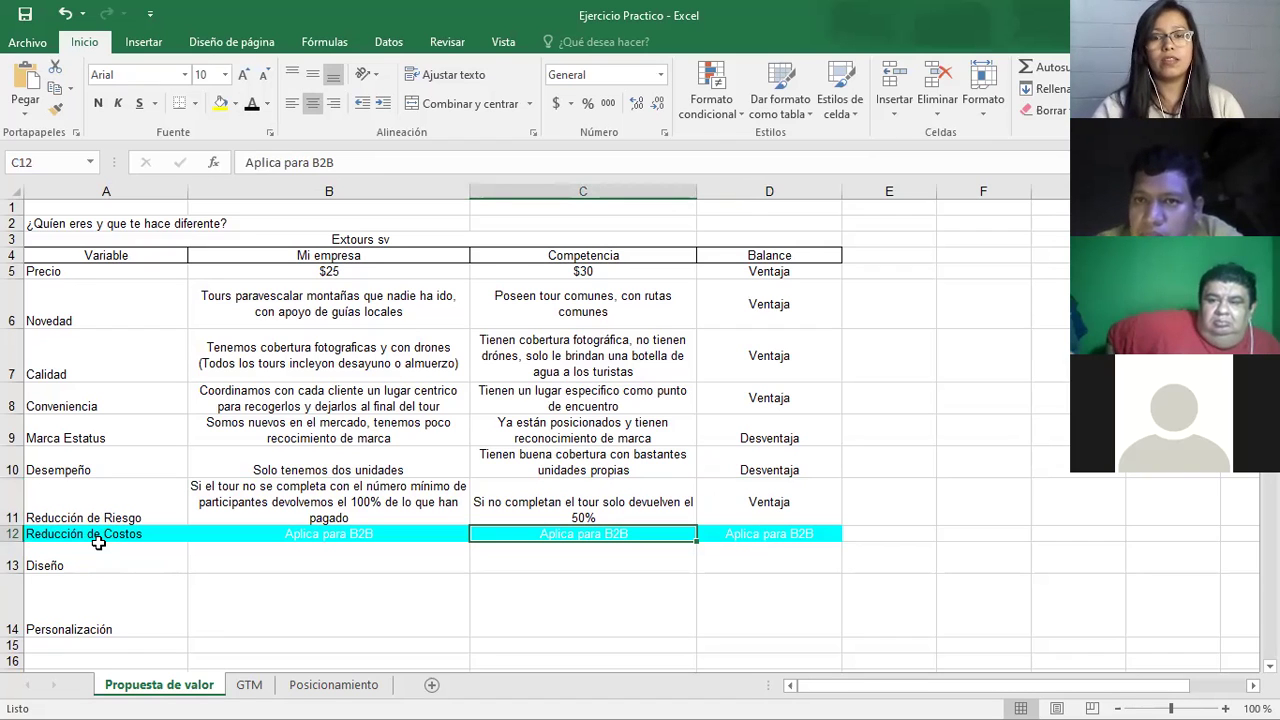
left_click(98, 541)
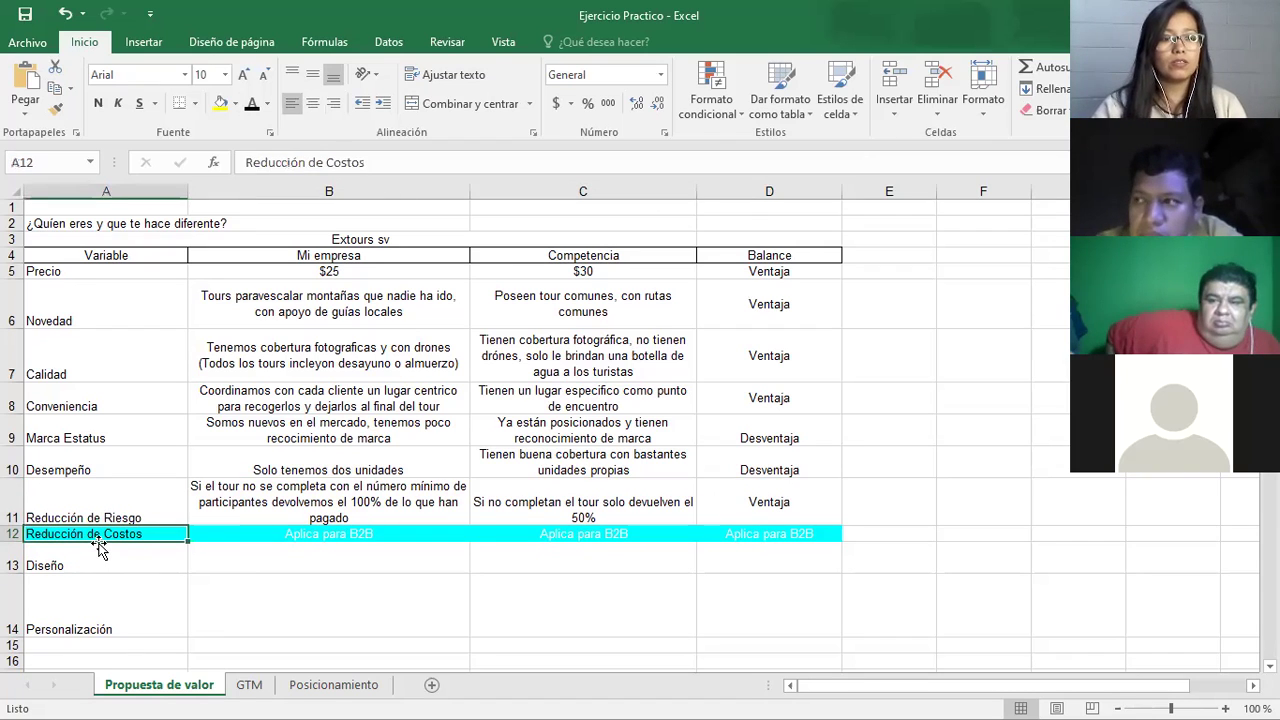
Apply the black font colour to the Diseño row's Mi empresa, Competencia and Balance entries, cells B13 through D13
key("Return")
key("Tab")
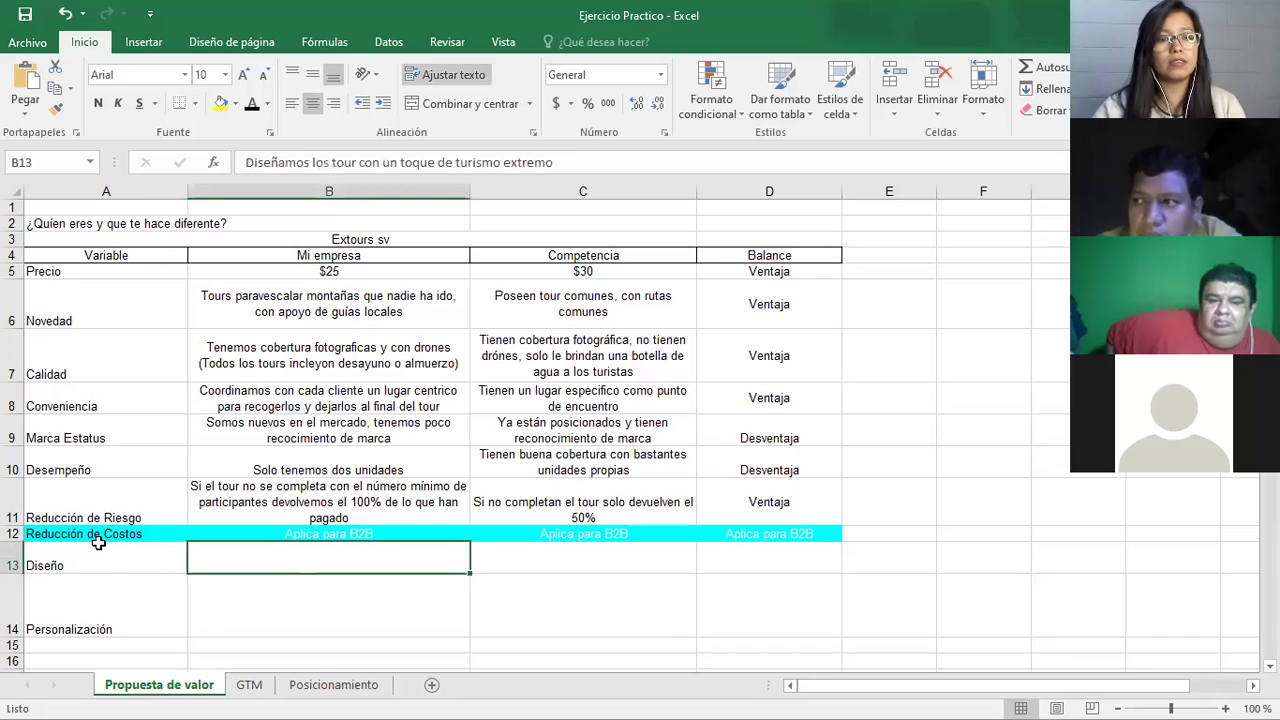
left_click(251, 104)
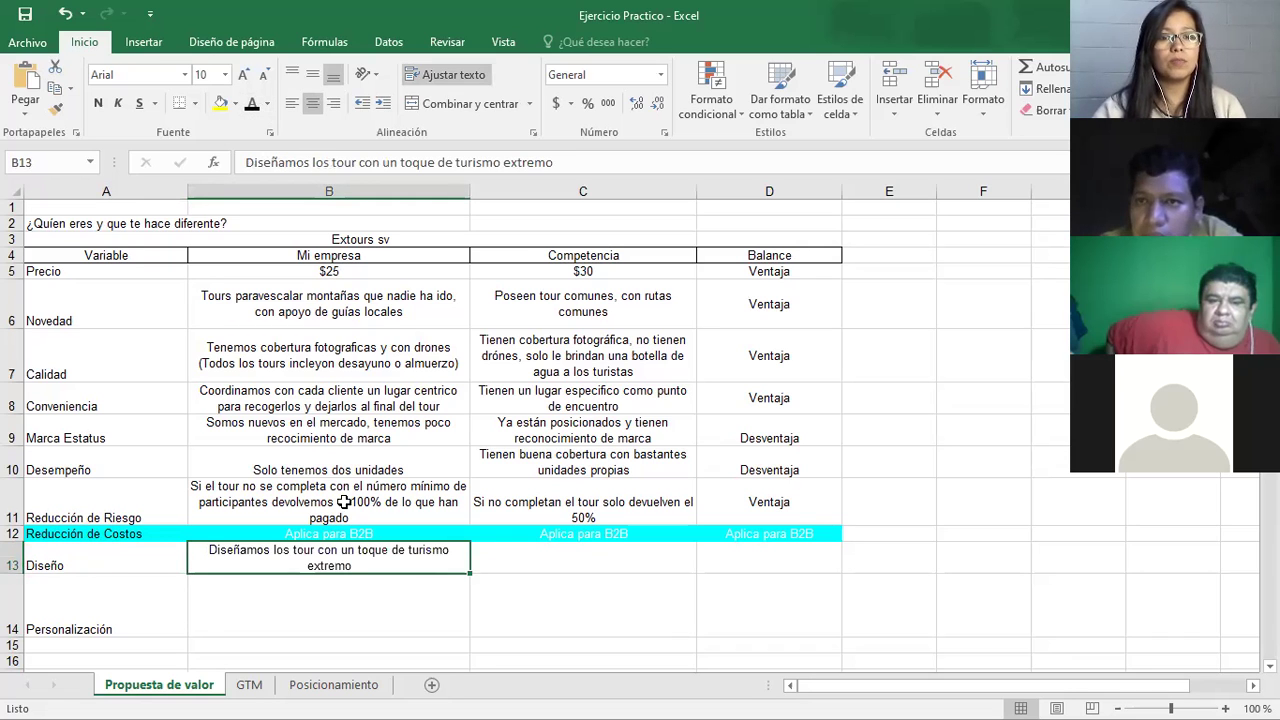
left_click(548, 565)
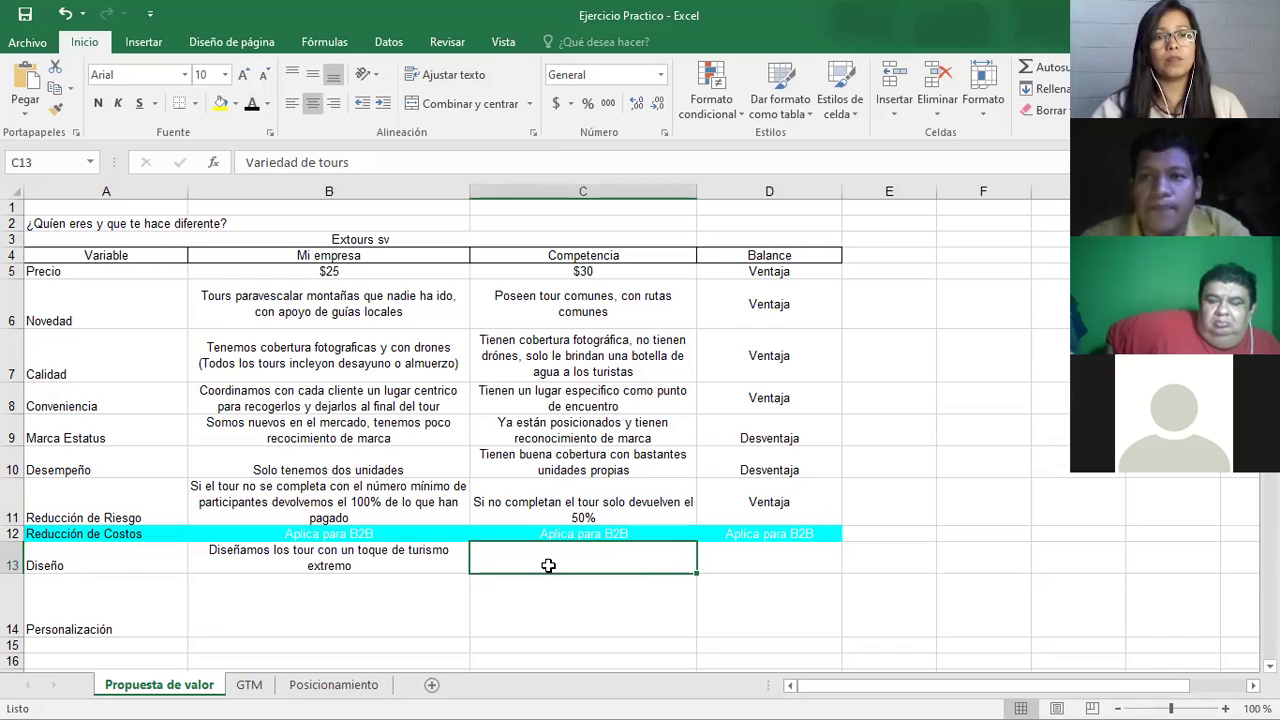
left_click(250, 106)
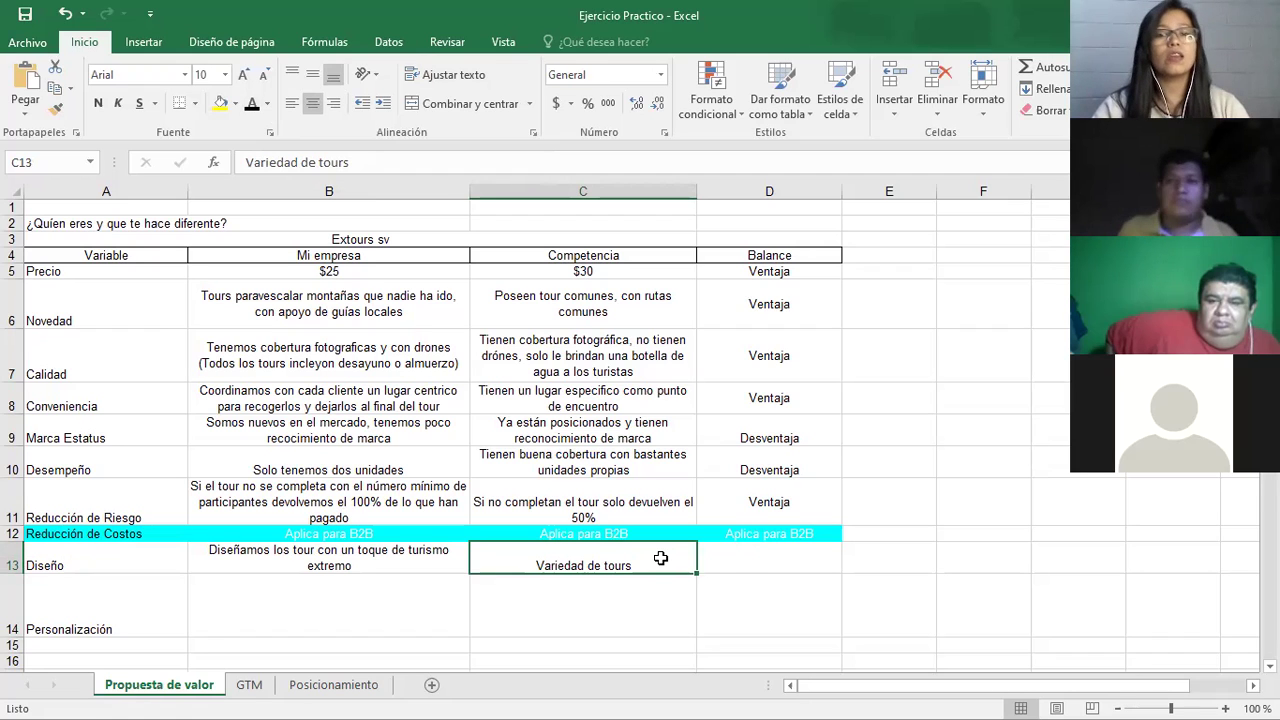
left_click(747, 564)
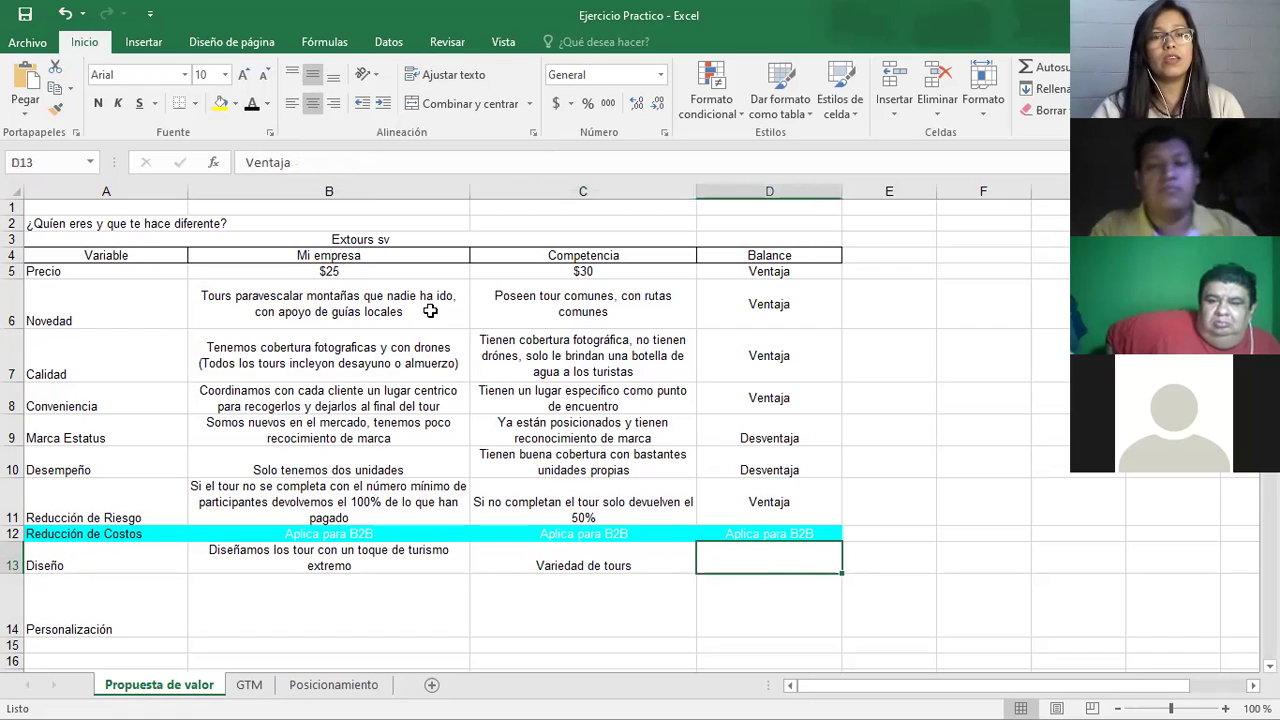
left_click(252, 105)
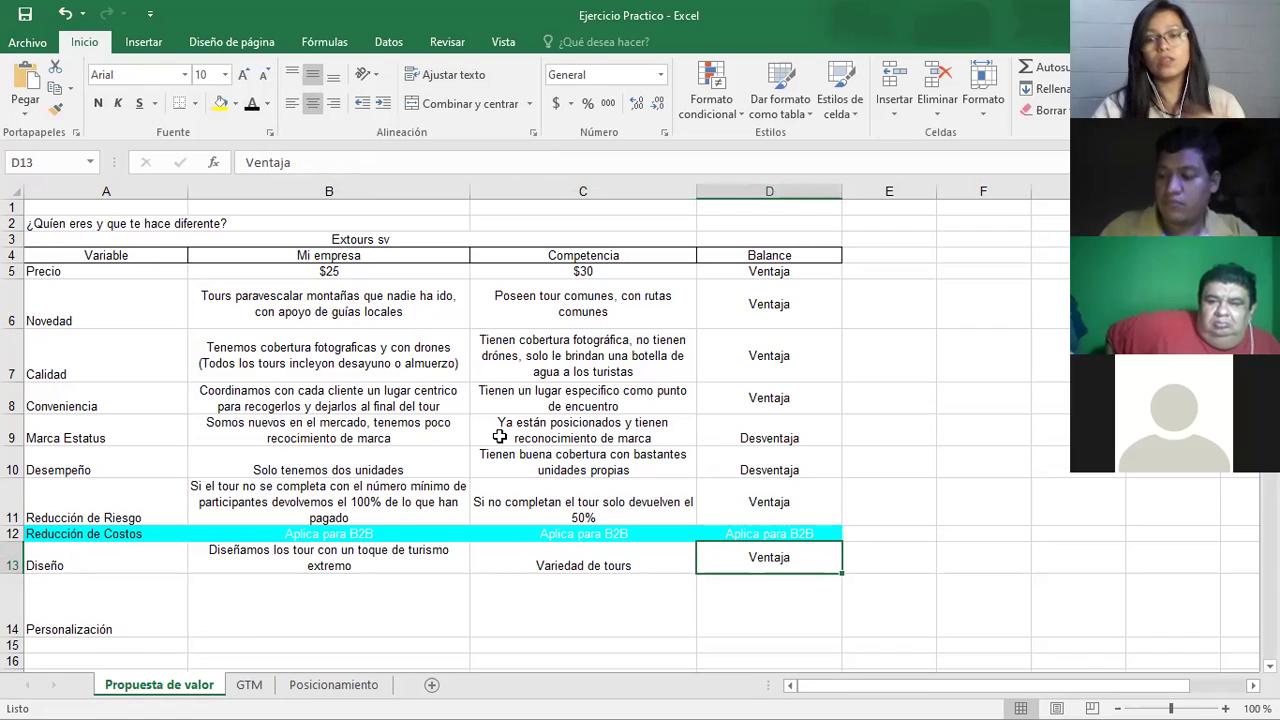
Apply the black font colour to the Personalización row's Mi empresa, Competencia and Balance entries, cells B14 through D14
left_click(299, 609)
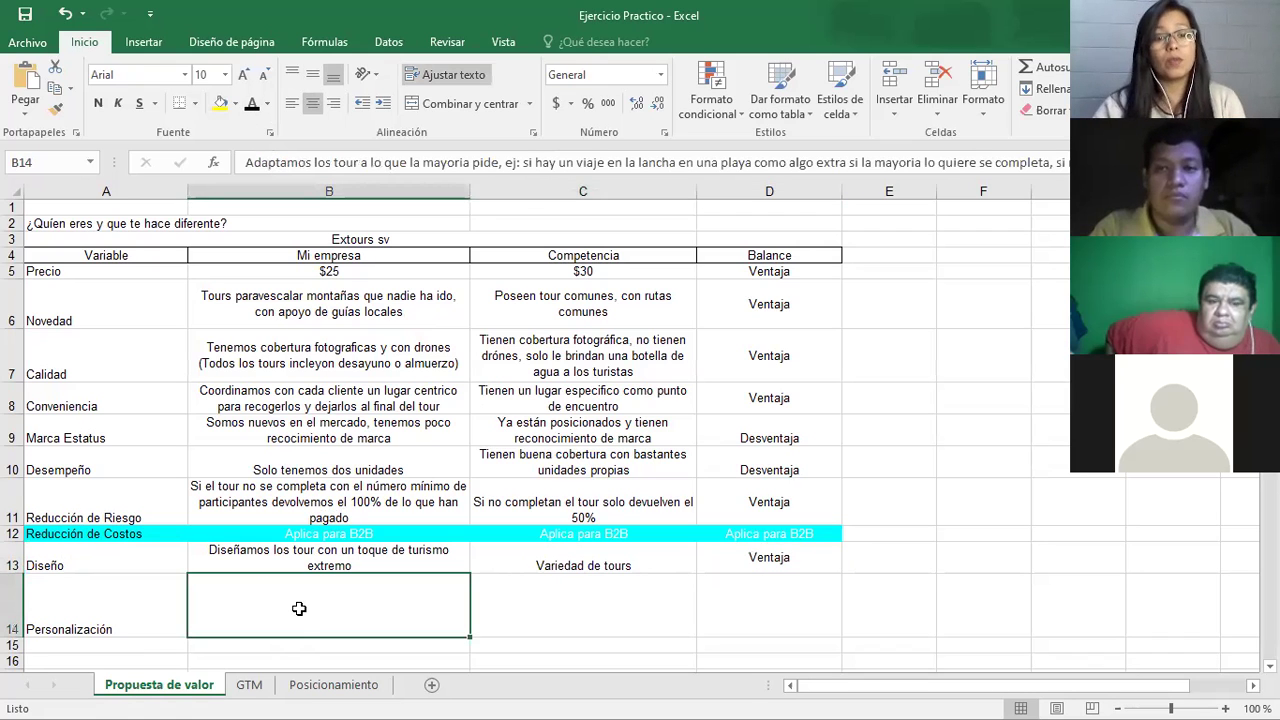
left_click(250, 105)
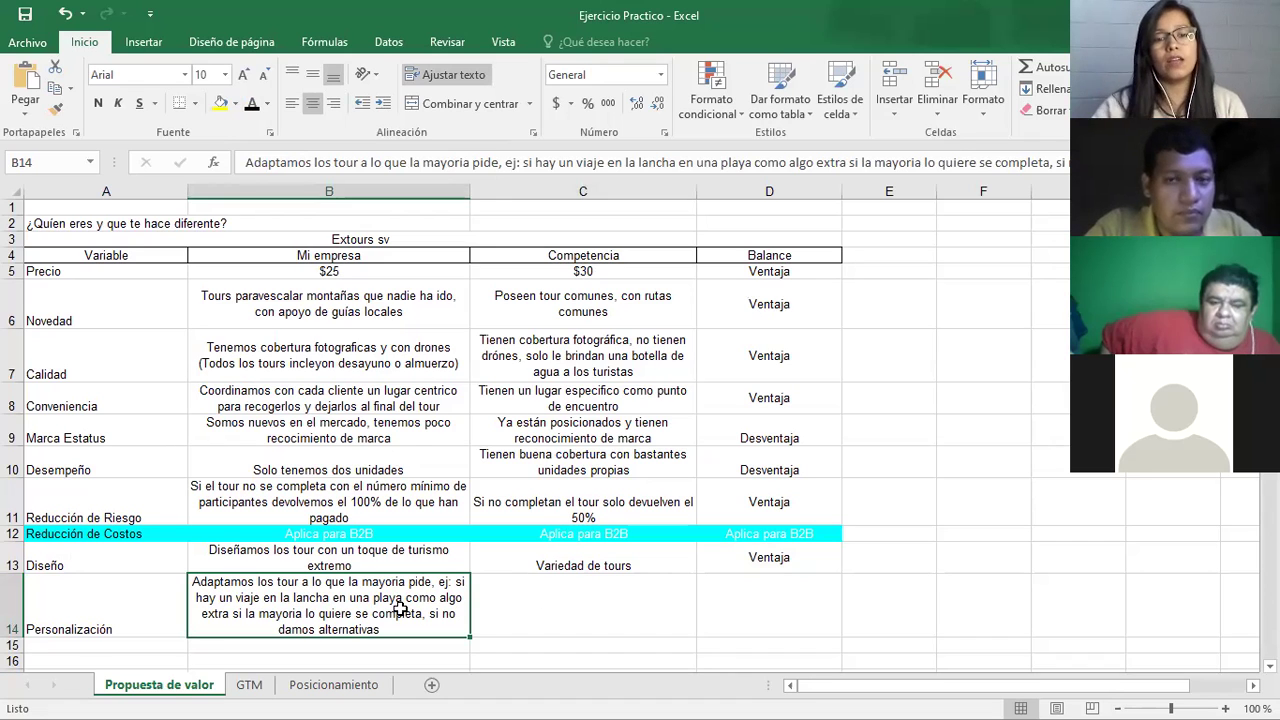
left_click(488, 602)
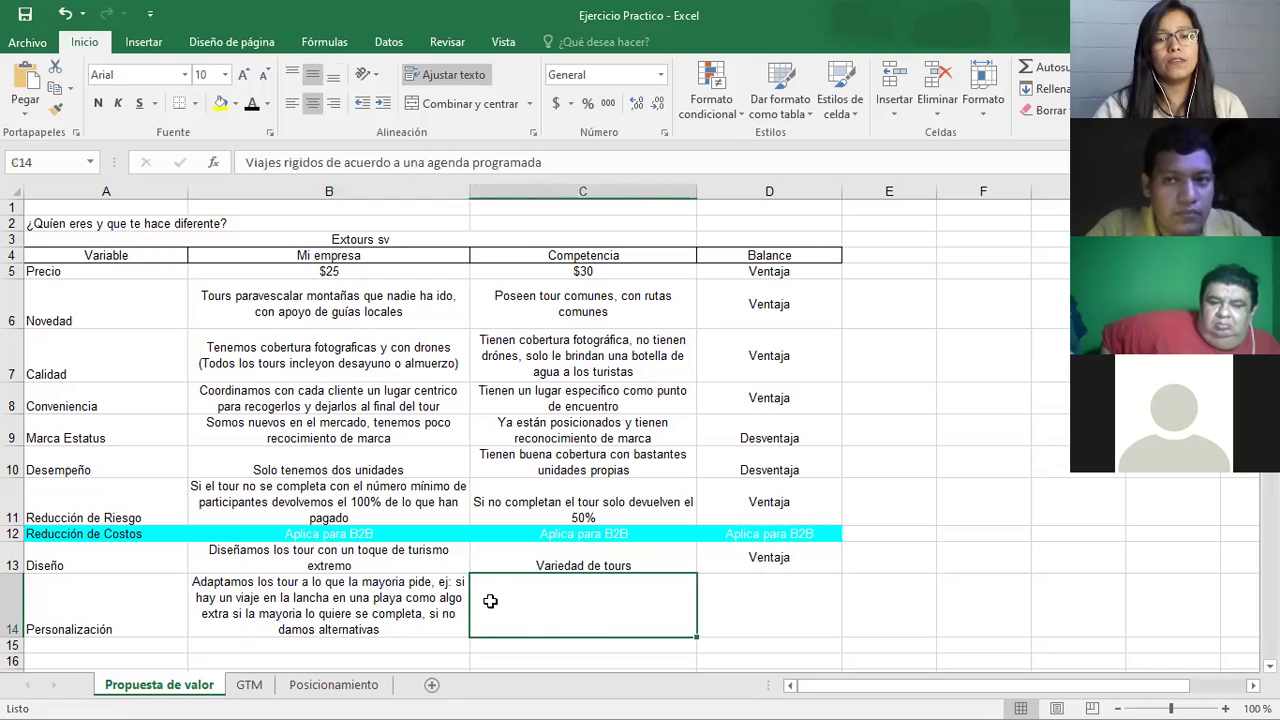
left_click(252, 103)
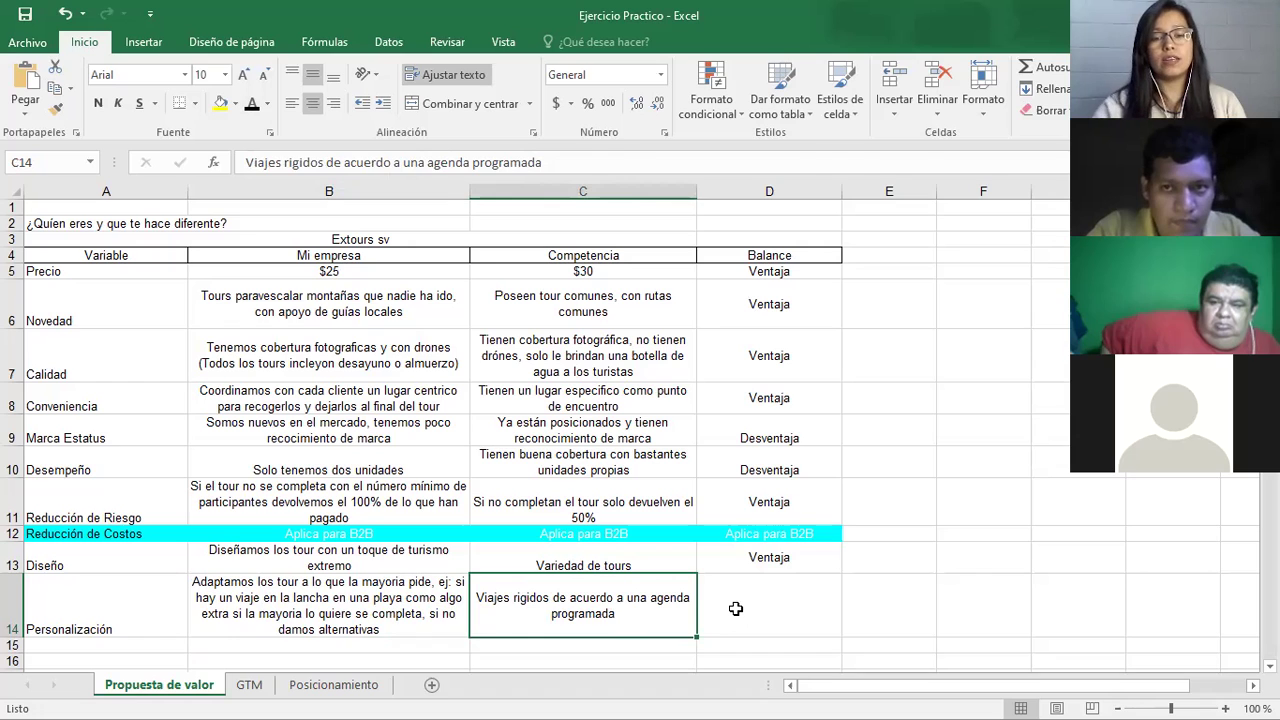
key("Left")
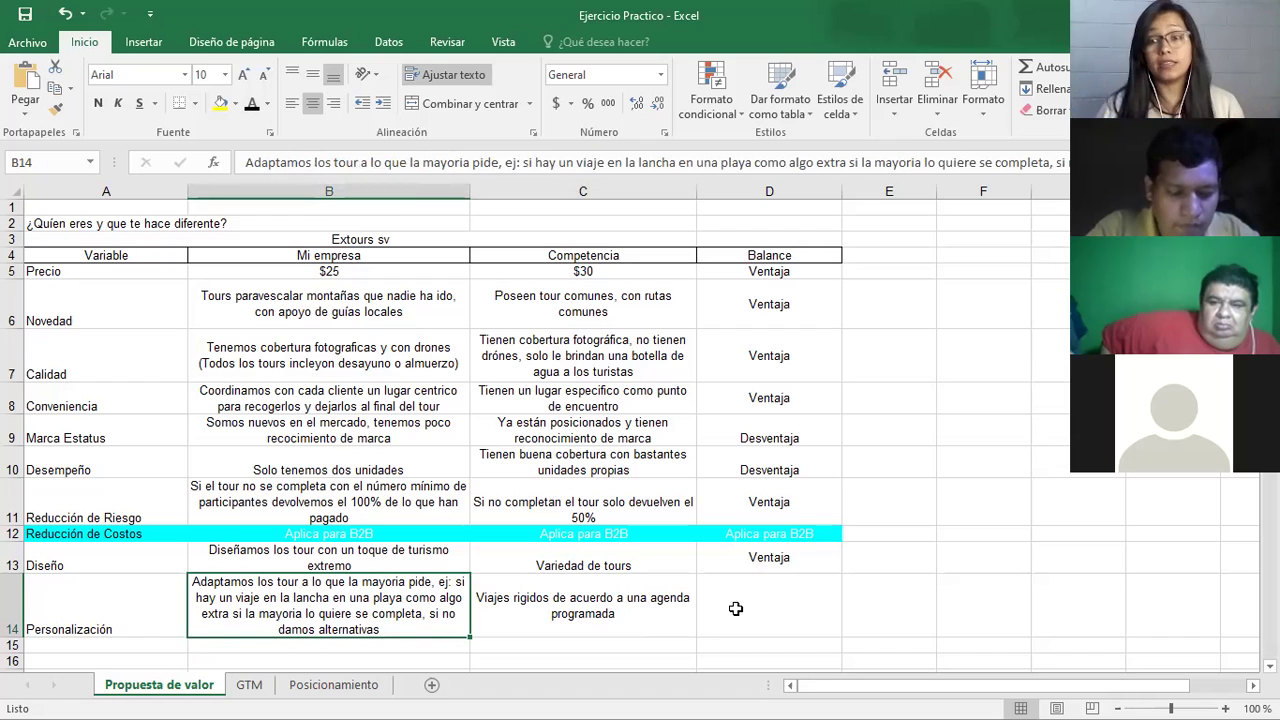
key("Right")
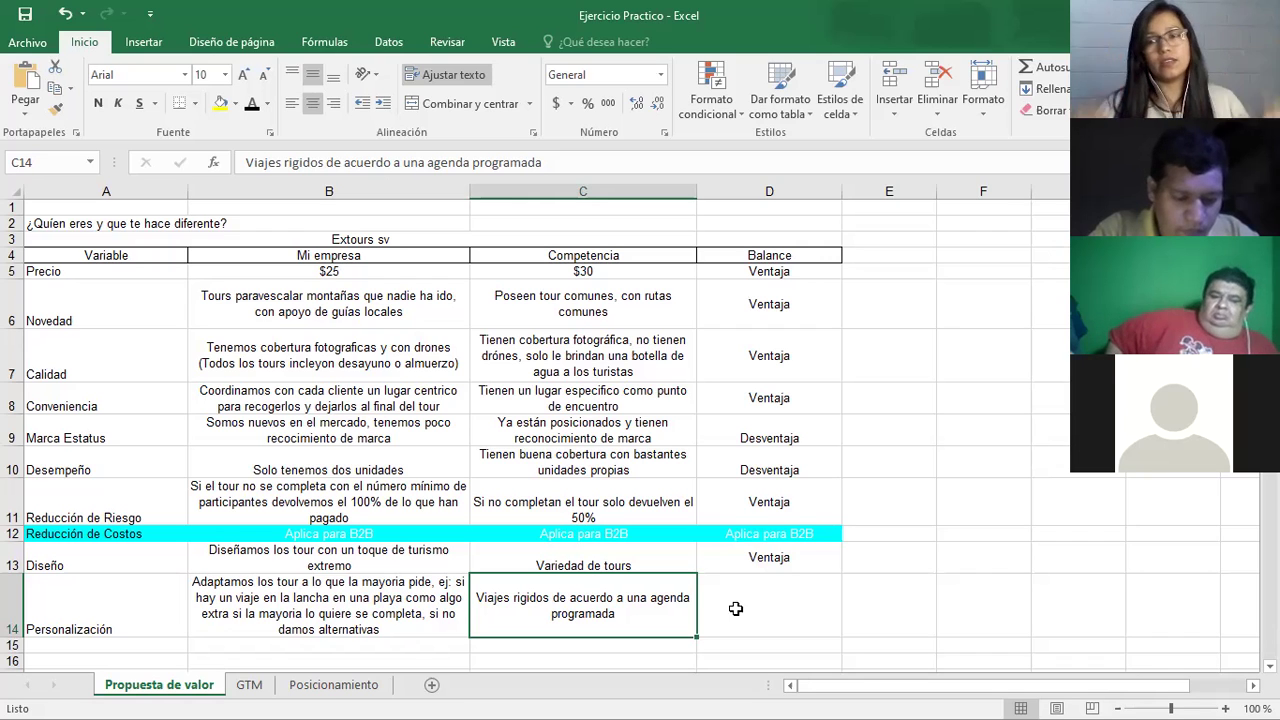
left_click(735, 608)
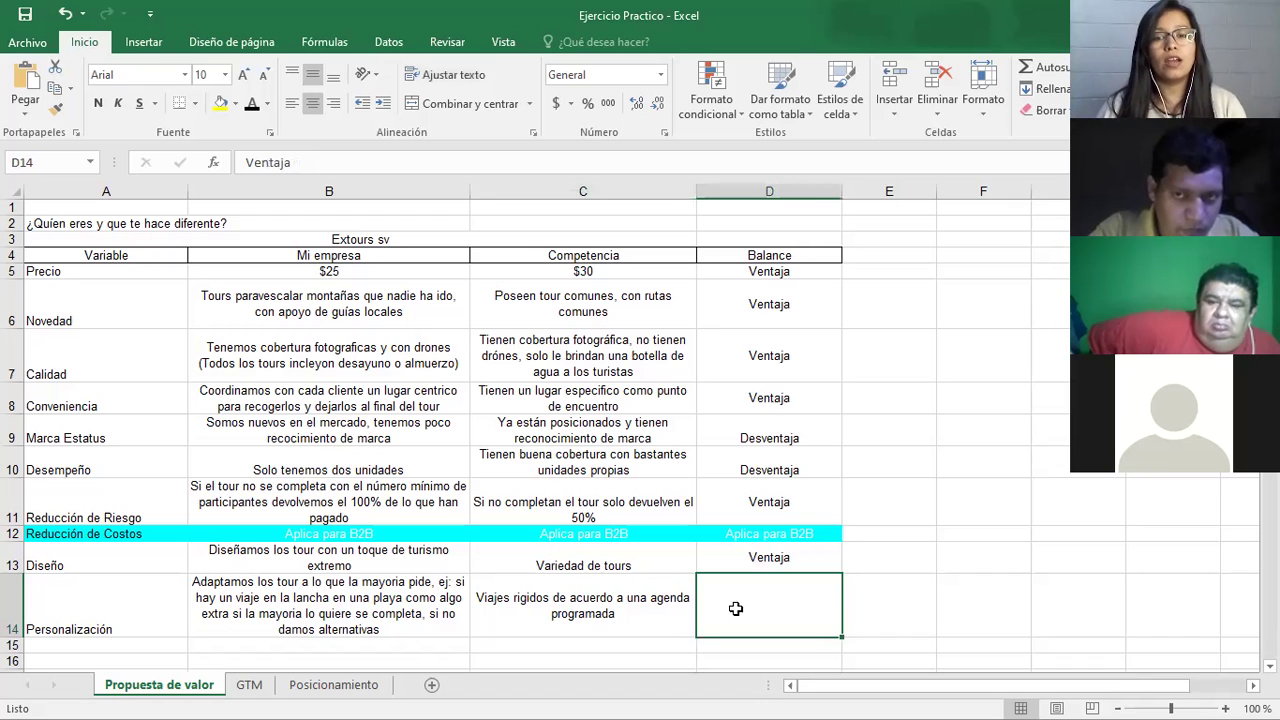
key("Left")
key("Right")
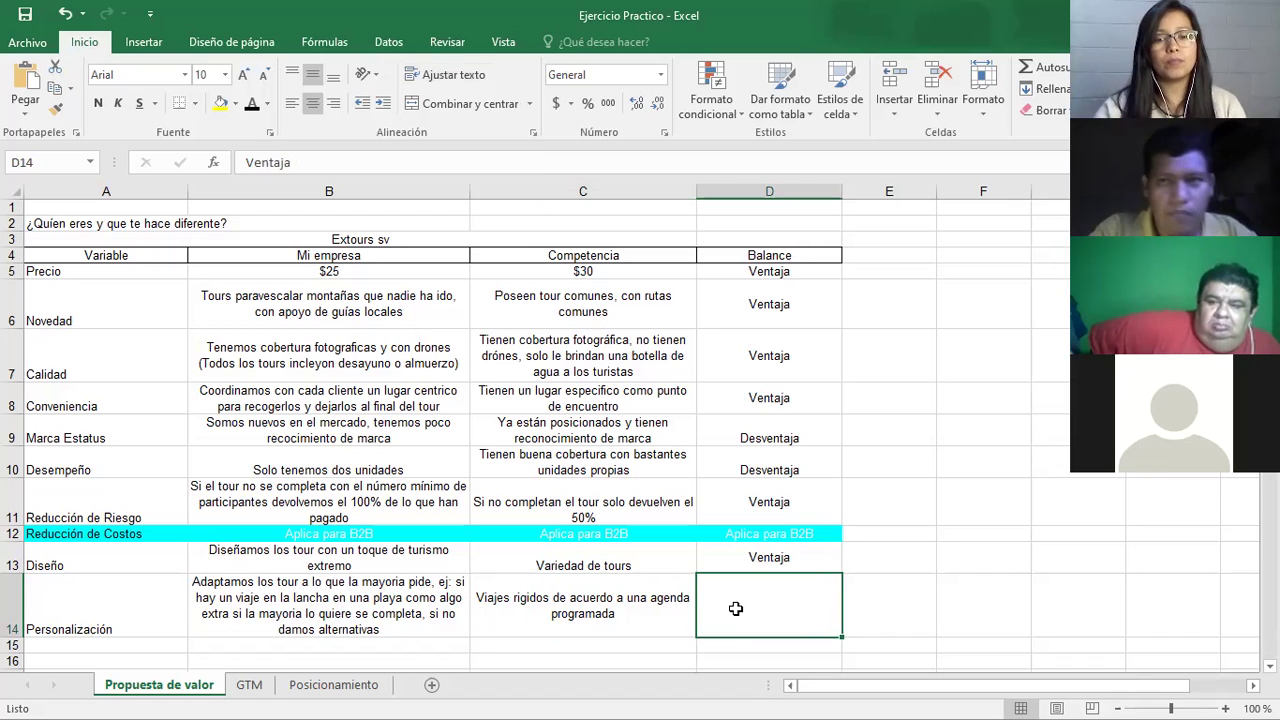
left_click(252, 103)
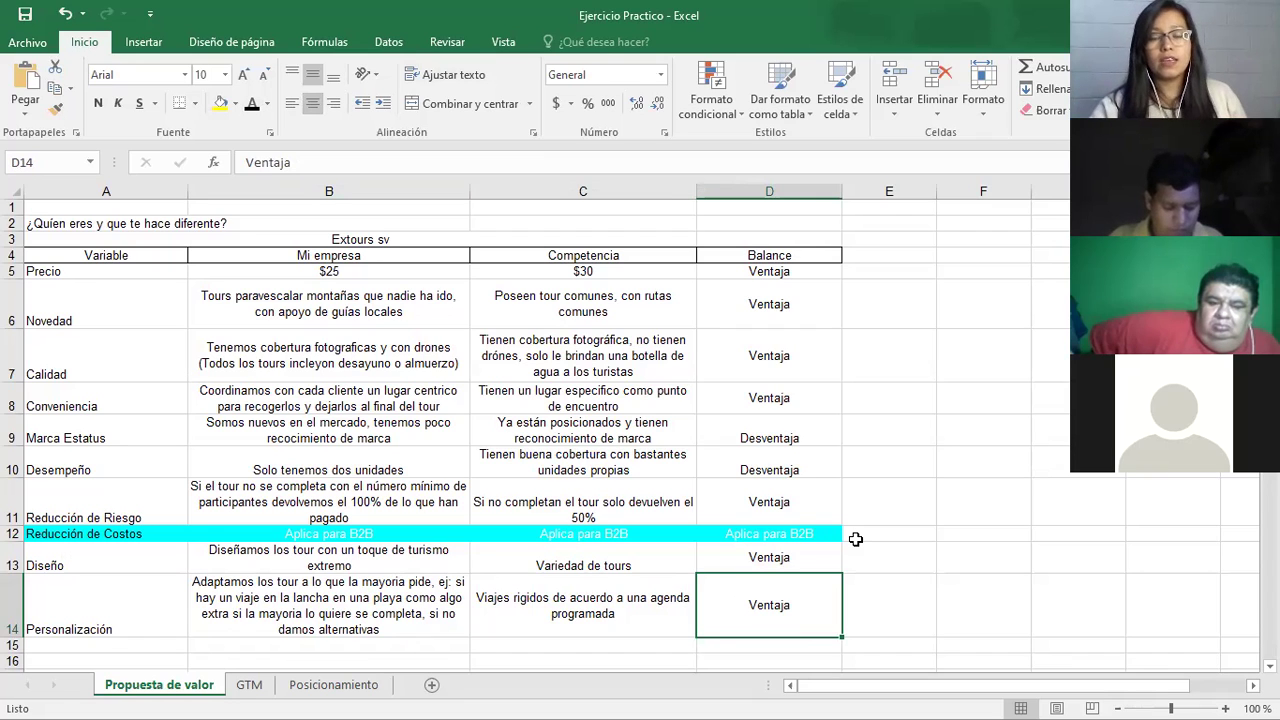
Review the Balance column's entries from the Personalización row up to the Precio row in D5
key("Up")
key("Up")
key("Up")
key("Up")
key("Up")
key("Up")
key("Up")
key("Up")
key("Up")
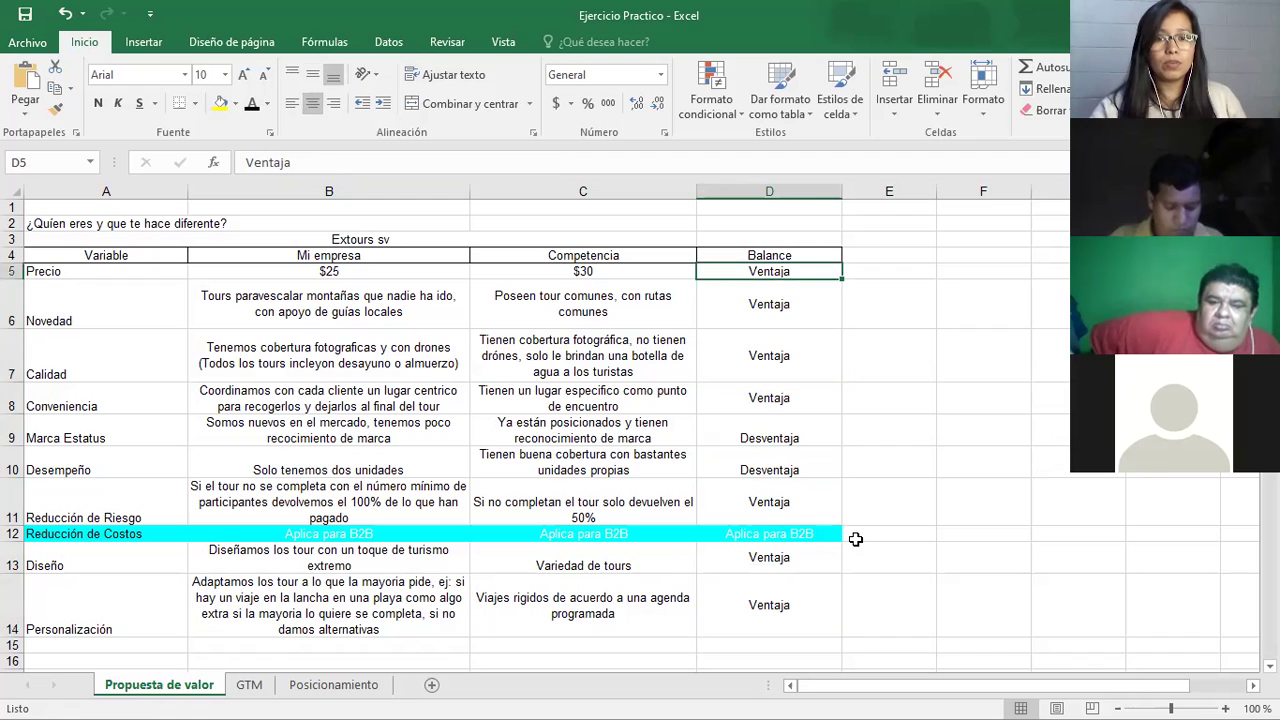
Compare the Precio row's Mi empresa, Competencia and Balance entries, cells B5 through D5
key("Left")
key("Left")
key("Left")
key("Right")
key("Right")
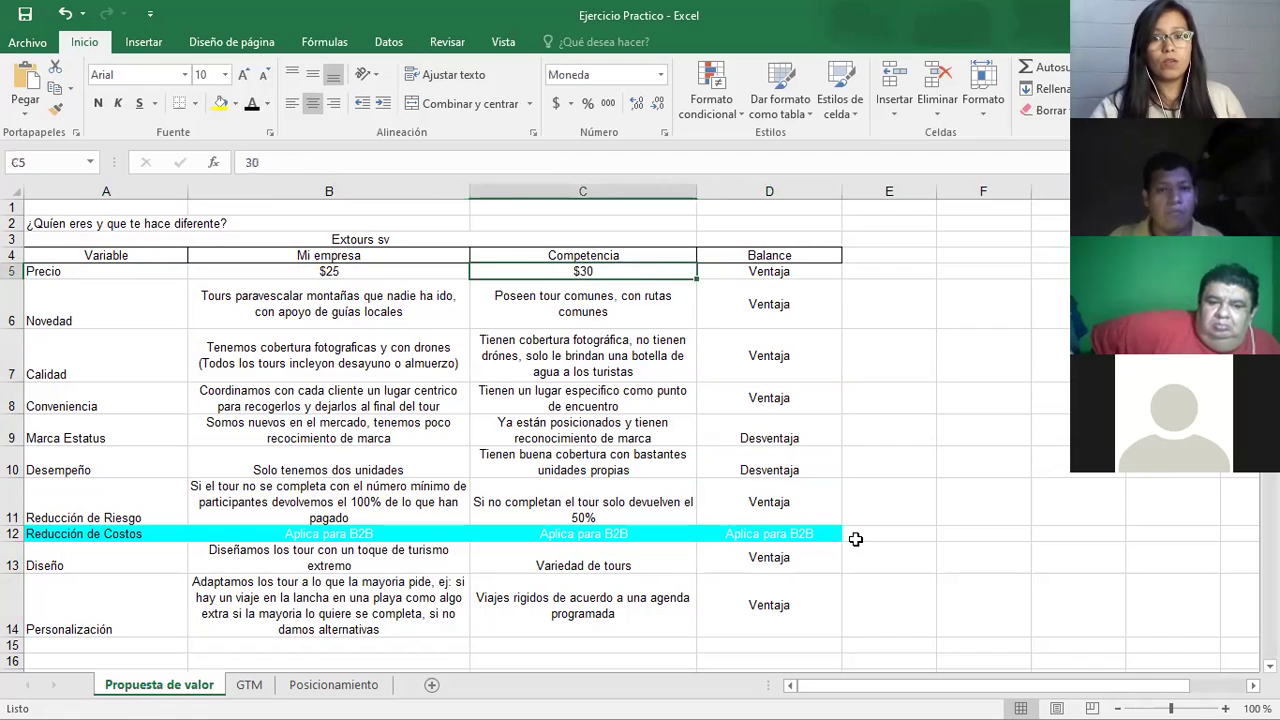
key("Right")
Review the Balance column's entries one by one from the Novedad row in D6 down to the Personalización row in D14
key("Down")
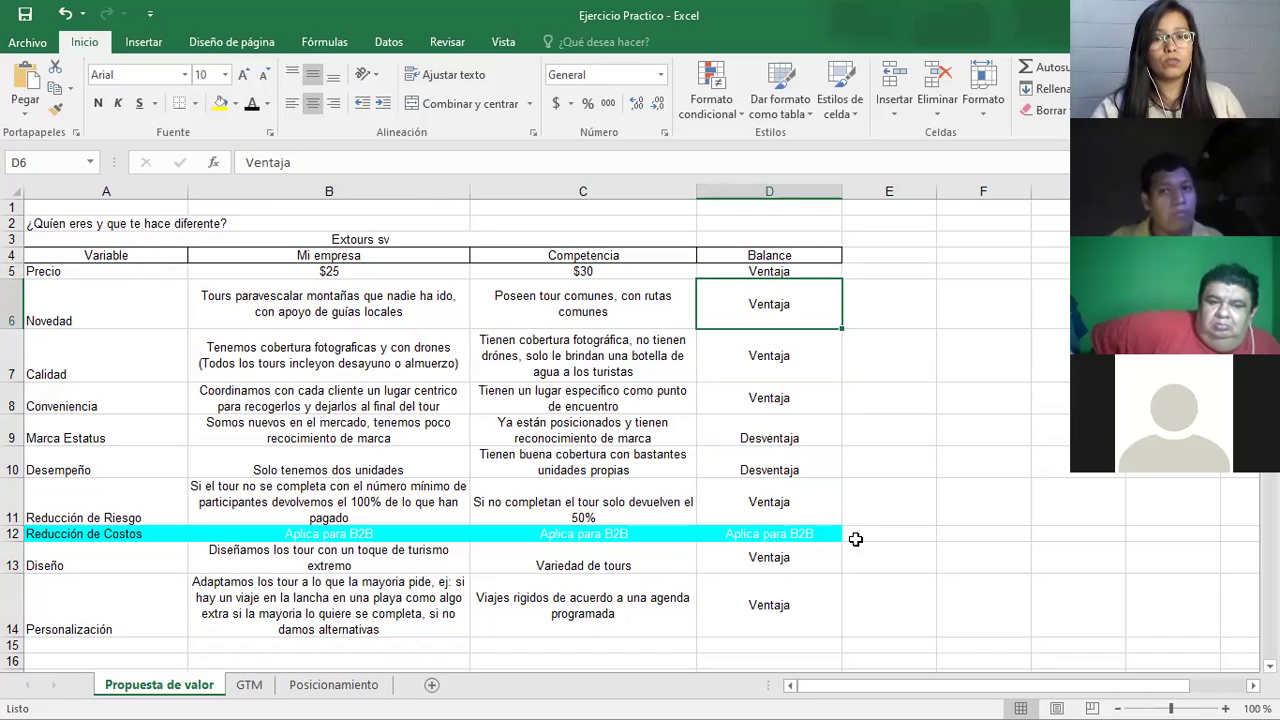
key("Down")
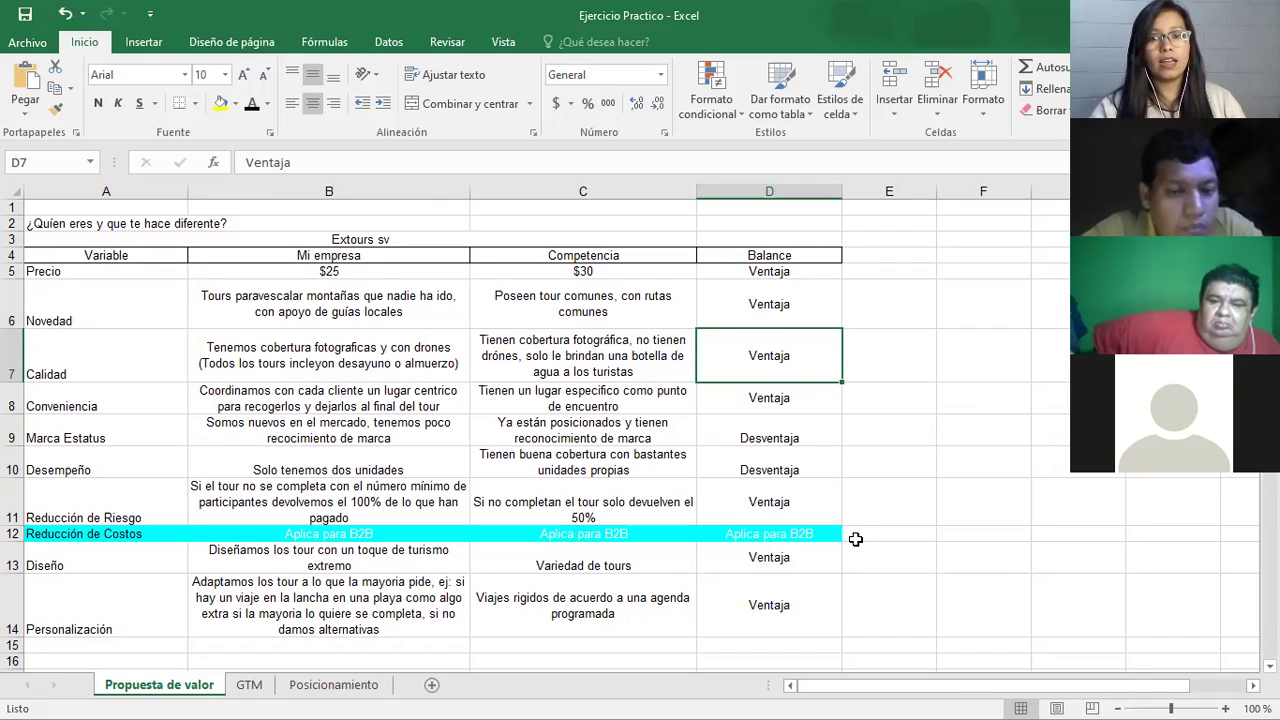
key("Down")
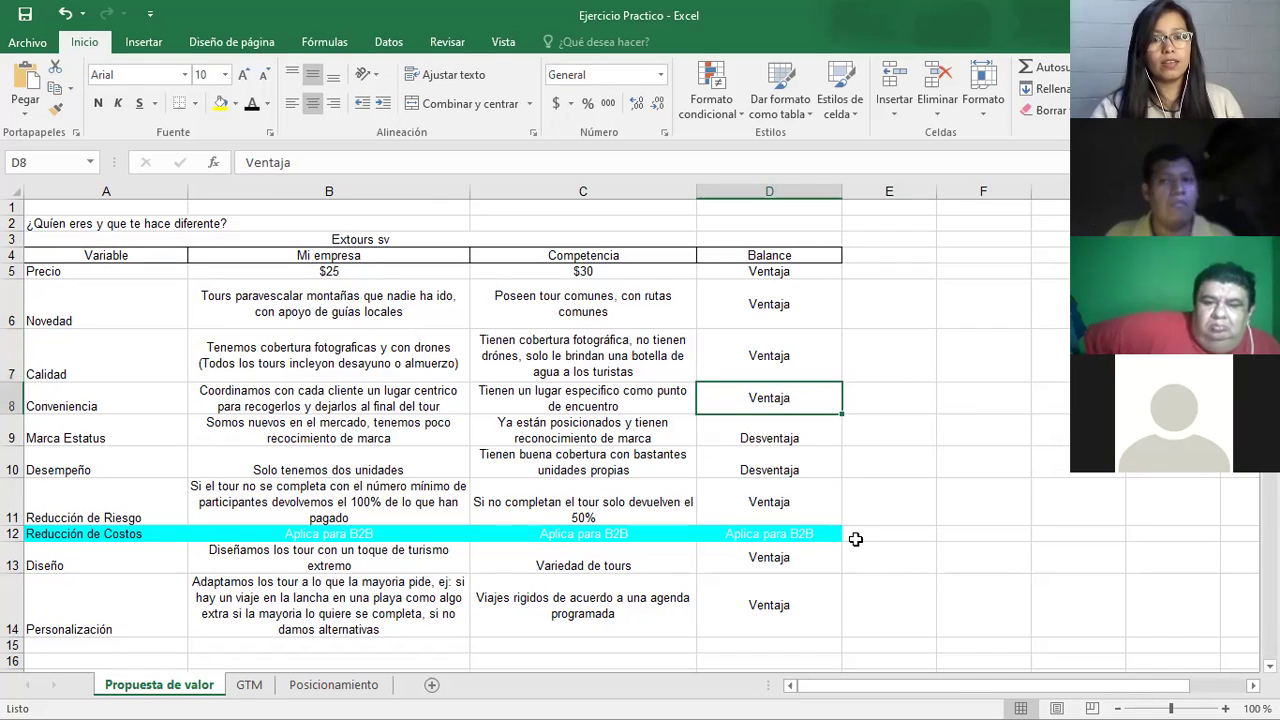
key("Down")
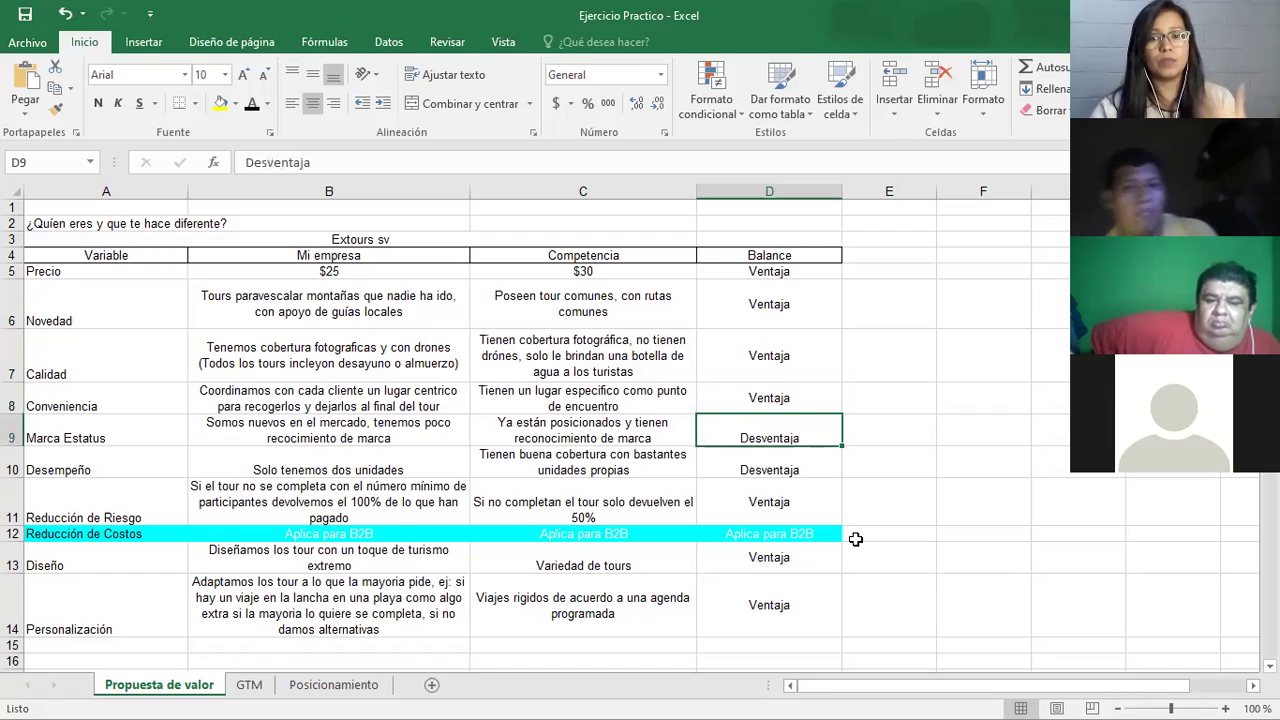
key("Down")
key("Down")
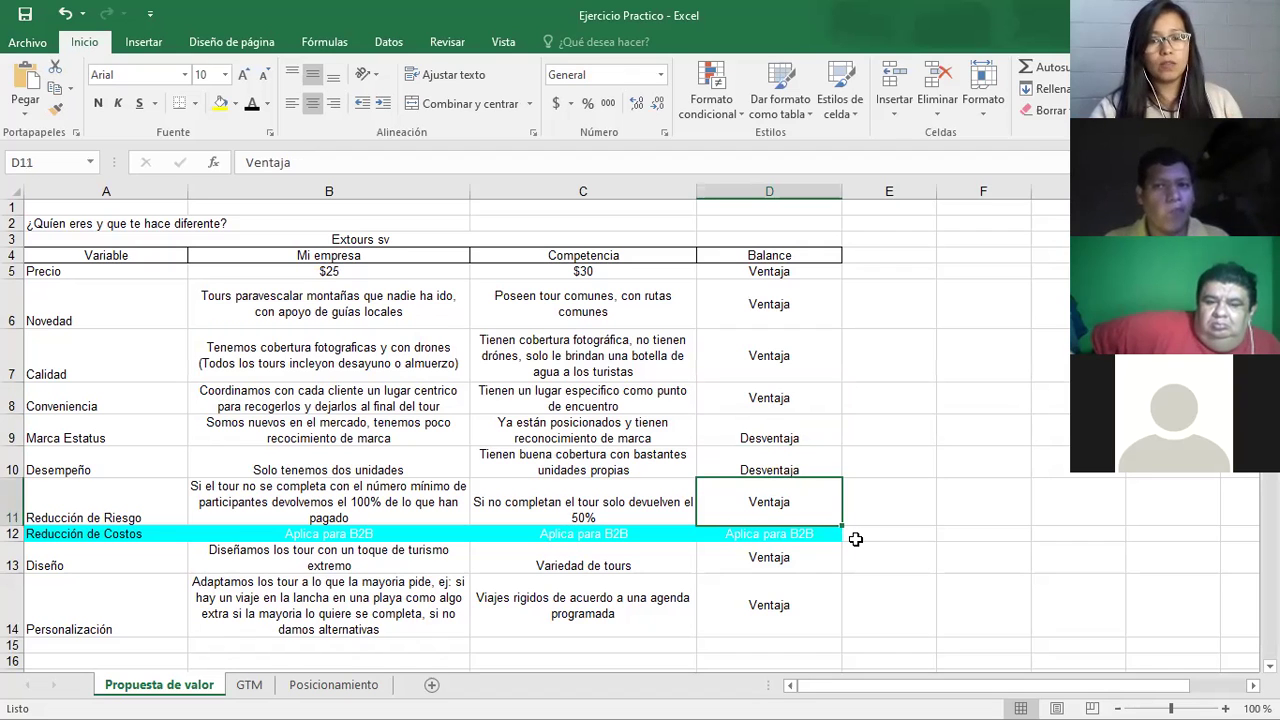
key("Down")
key("Down")
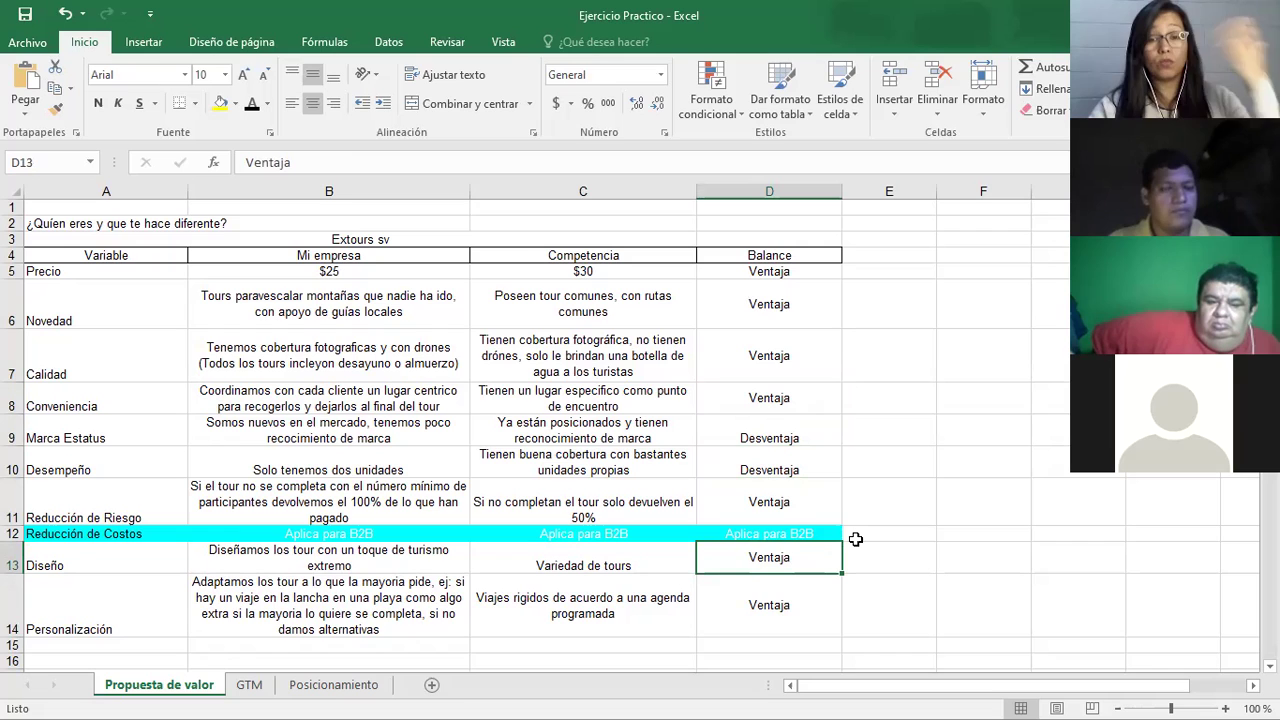
key("Down")
Recheck the Balance column from the Personalización row up to Precio and back down to the Marca Estatus entry in D9
key("Up")
key("Up")
key("Up")
key("Up")
key("Up")
key("Up")
key("Up")
key("Up")
key("Up")
key("Down")
key("Down")
key("Down")
key("Down")
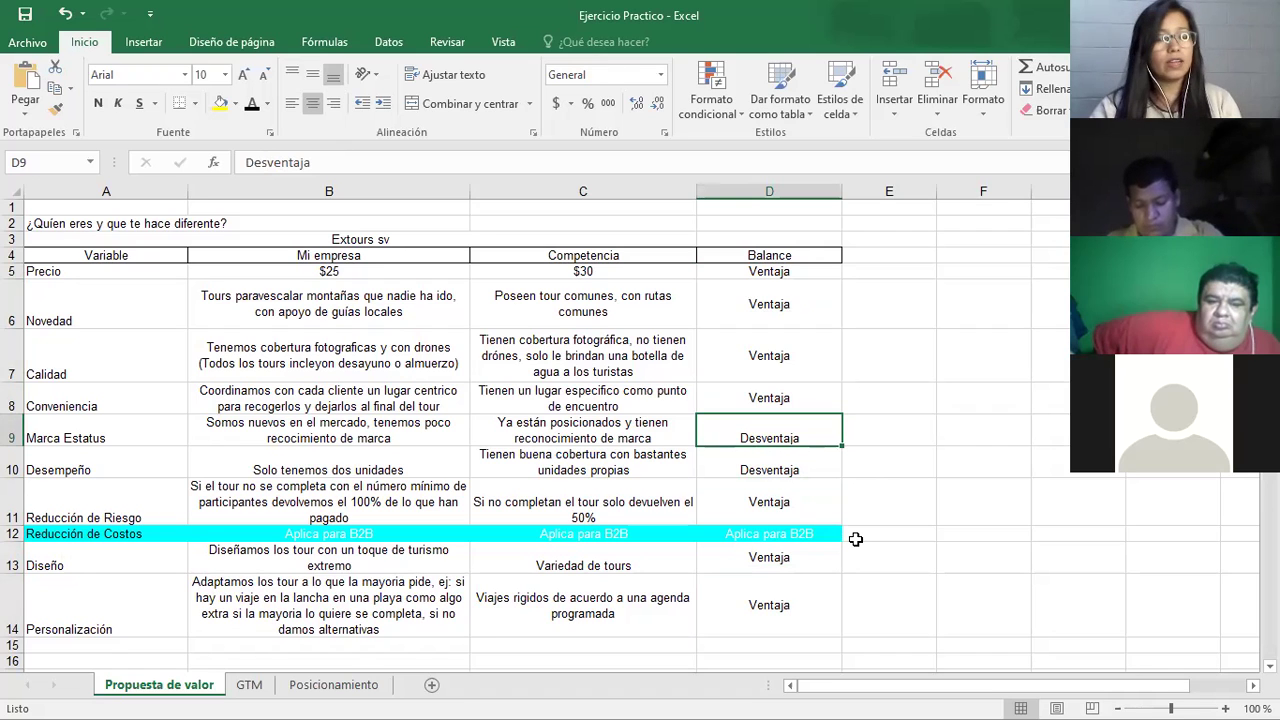
Examine the Mi empresa column's entries from the Precio row in B5 down past the Reducción de Costos row
key("Up")
key("Up")
key("Up")
key("Up")
key("Left")
key("Left")
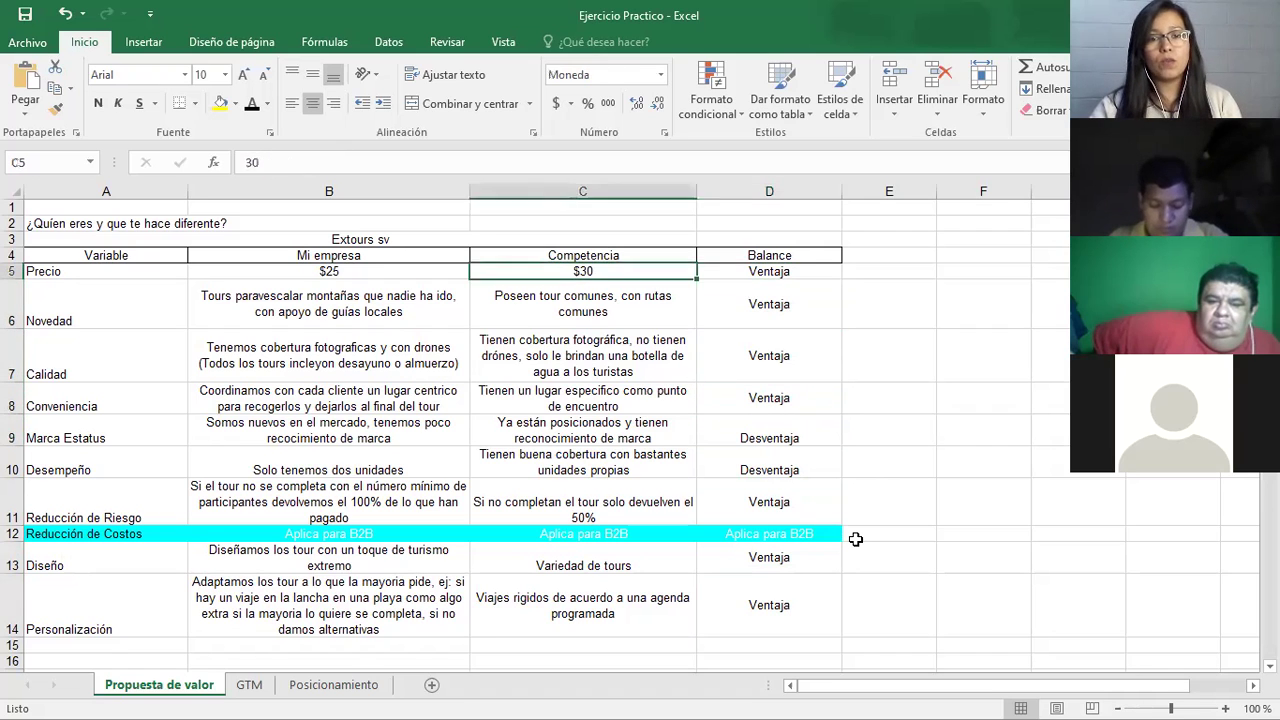
key("Down")
key("Down")
key("Down")
key("Down")
key("Down")
key("Down")
key("Down")
key("Down")
key("Down")
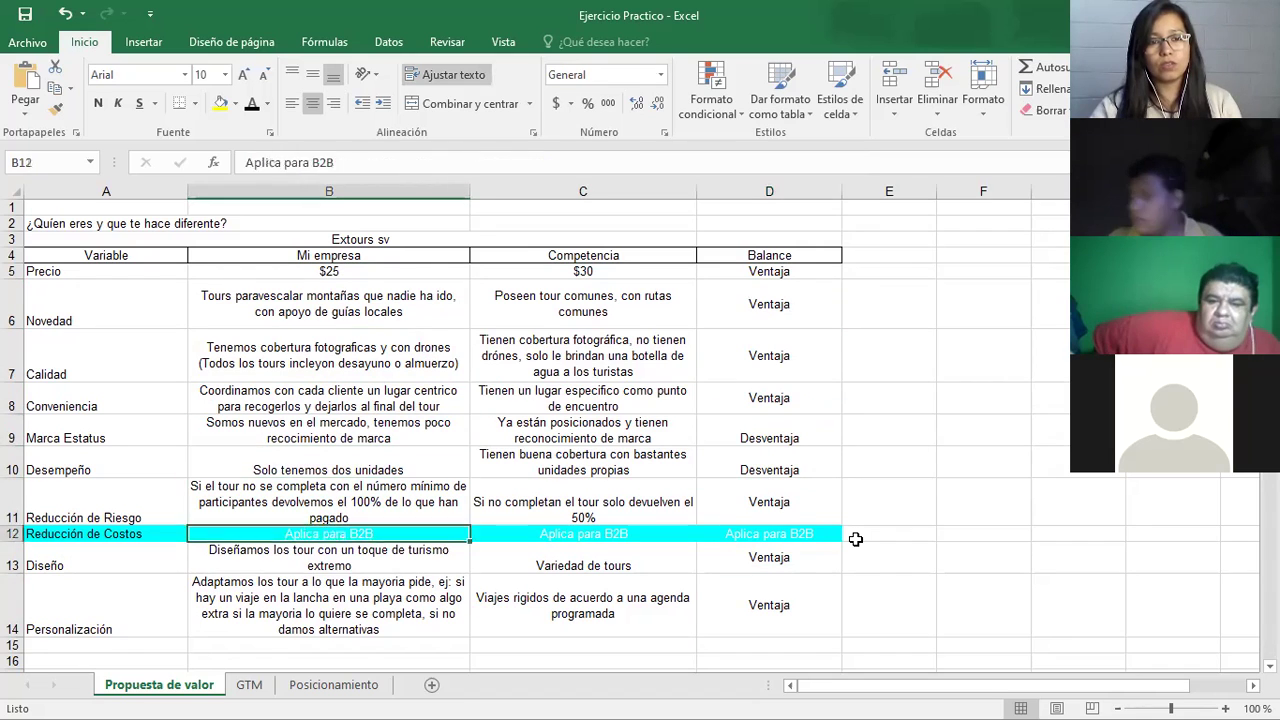
key("Down")
Review the Mi empresa entries back up to Precio in B5 and across the Precio row to cell E5
key("Up")
key("Up")
key("Up")
key("Up")
key("Up")
key("Up")
key("Up")
key("Up")
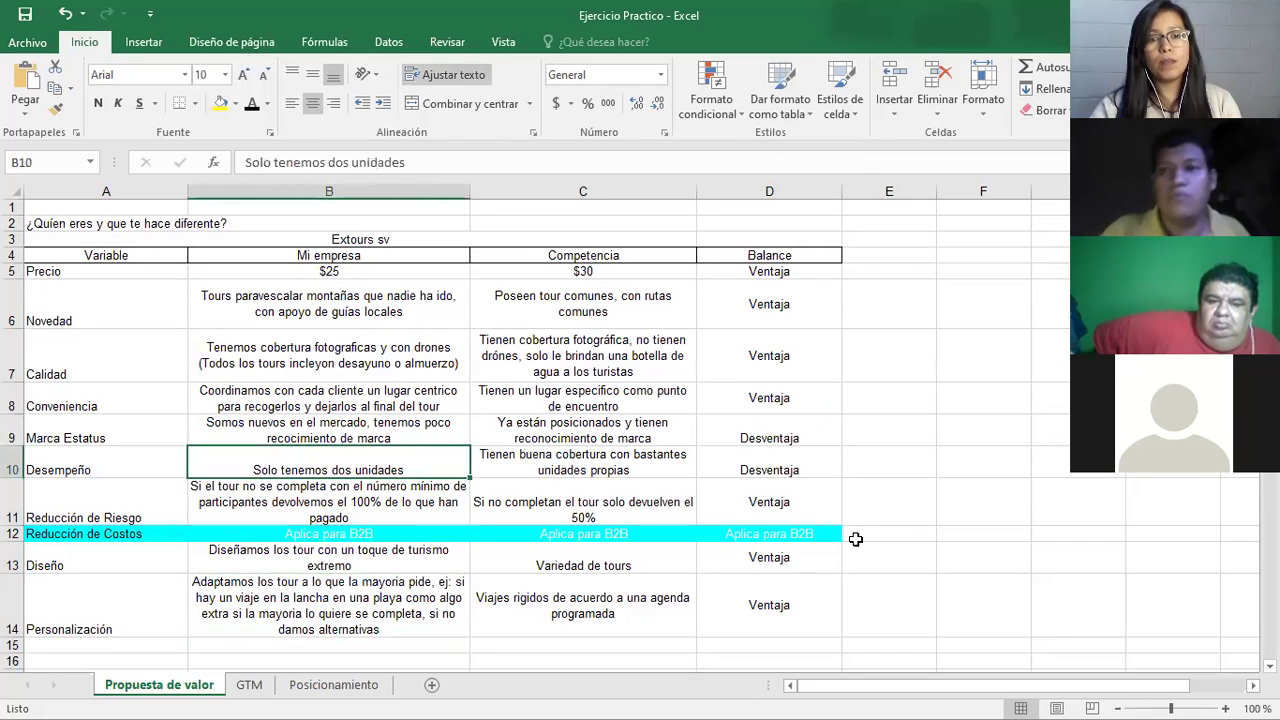
key("Up")
key("Up")
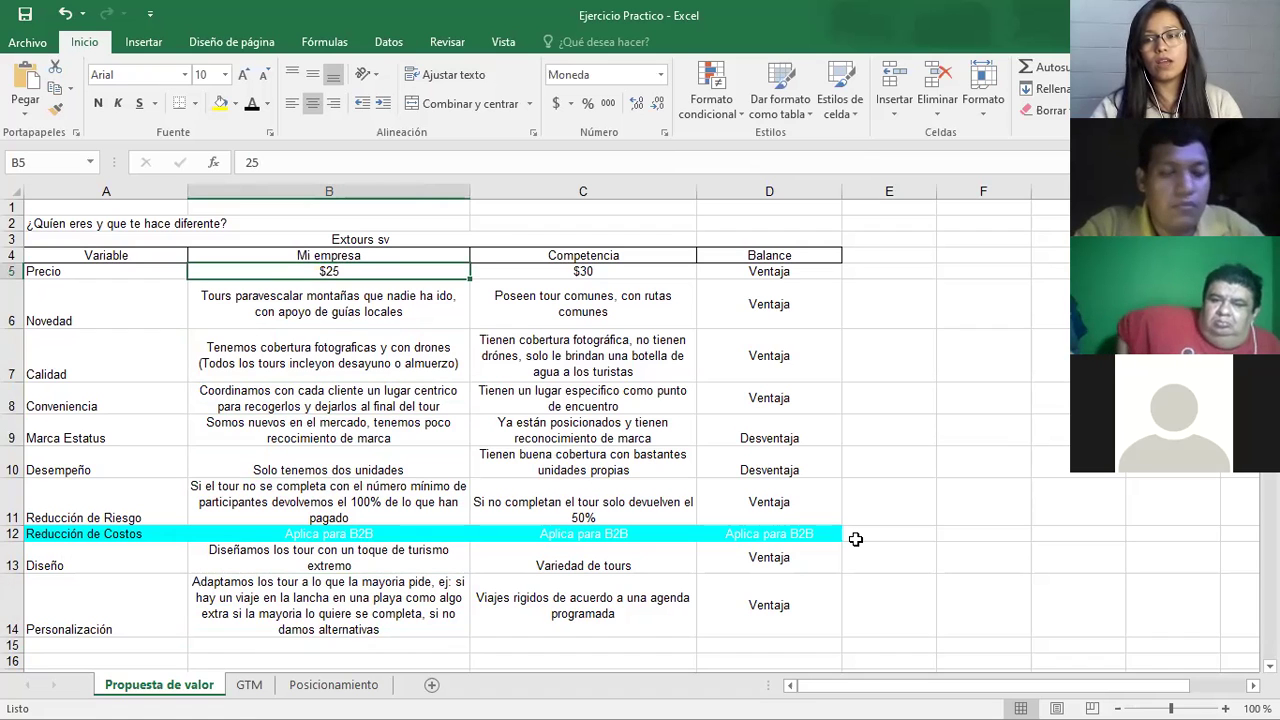
key("Right")
key("Right")
key("Right")
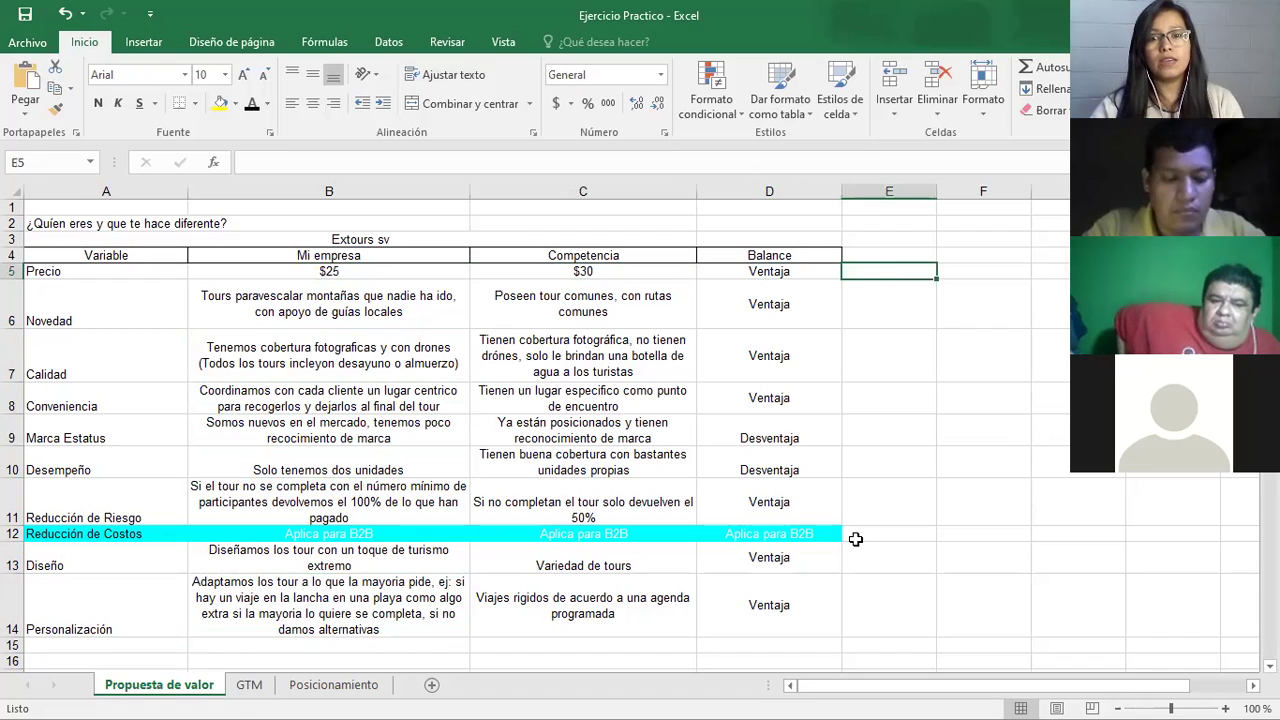